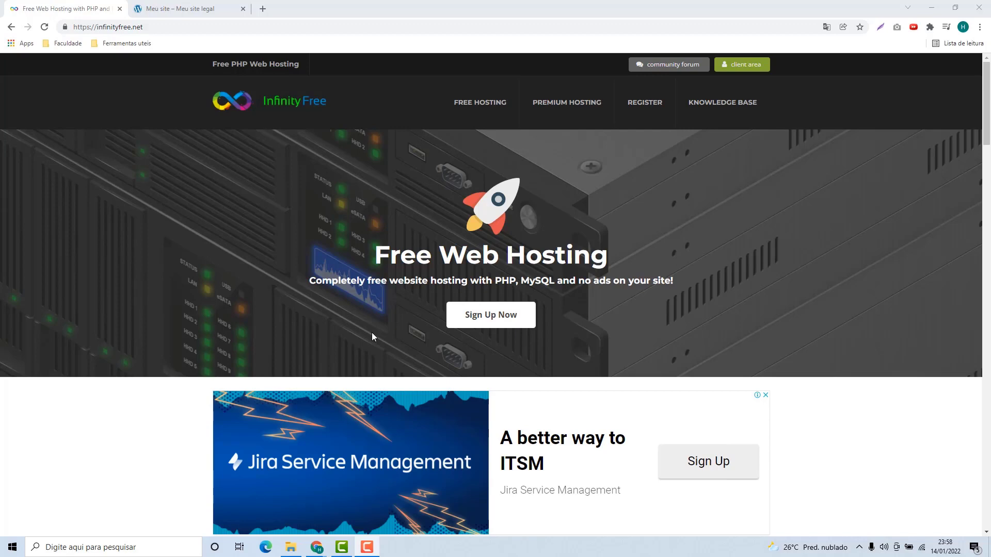
Scroll through the host2b.online Outdoor Adventure homepage, then go to its /wp-admin Painel dashboard
left_click(209, 12)
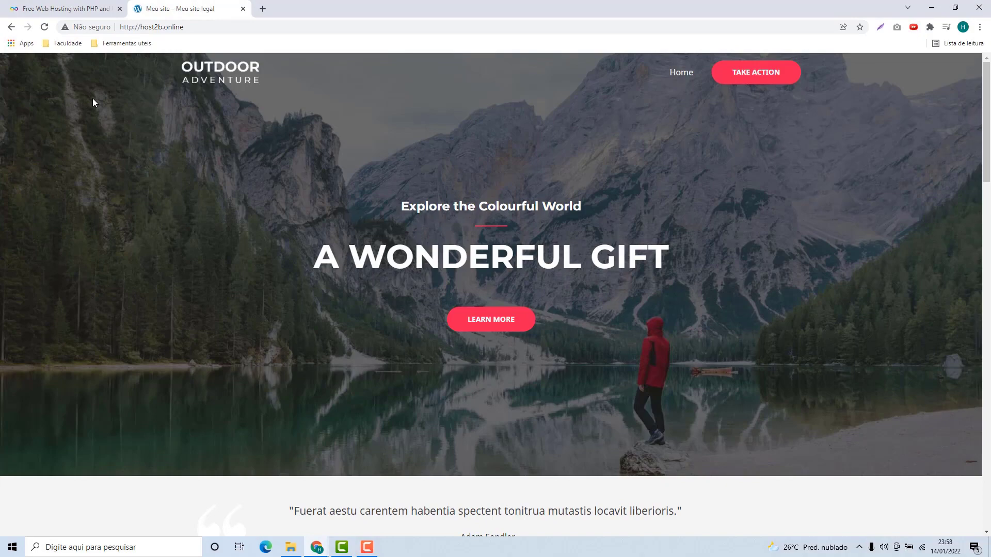
scroll(505, 284, "down", 20)
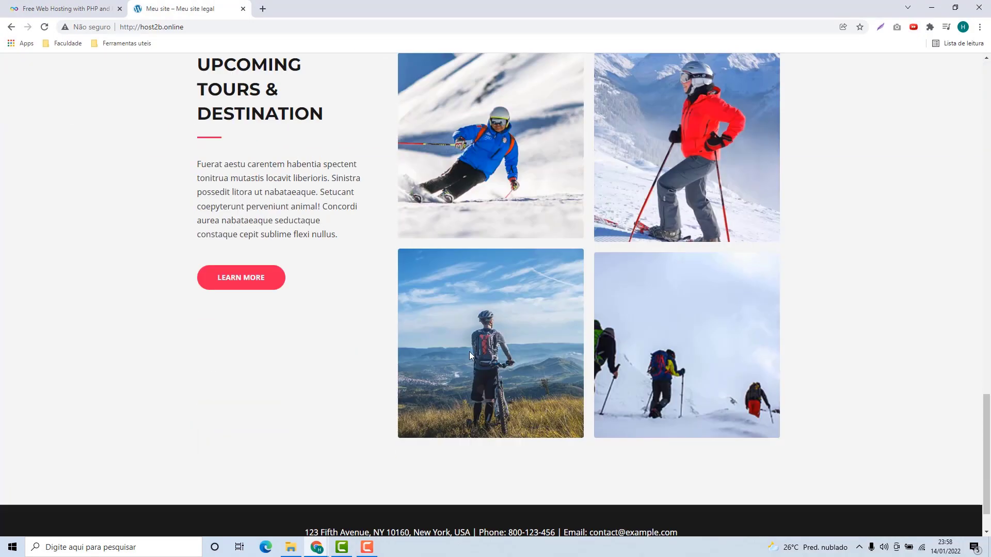
scroll(396, 383, "up", 20)
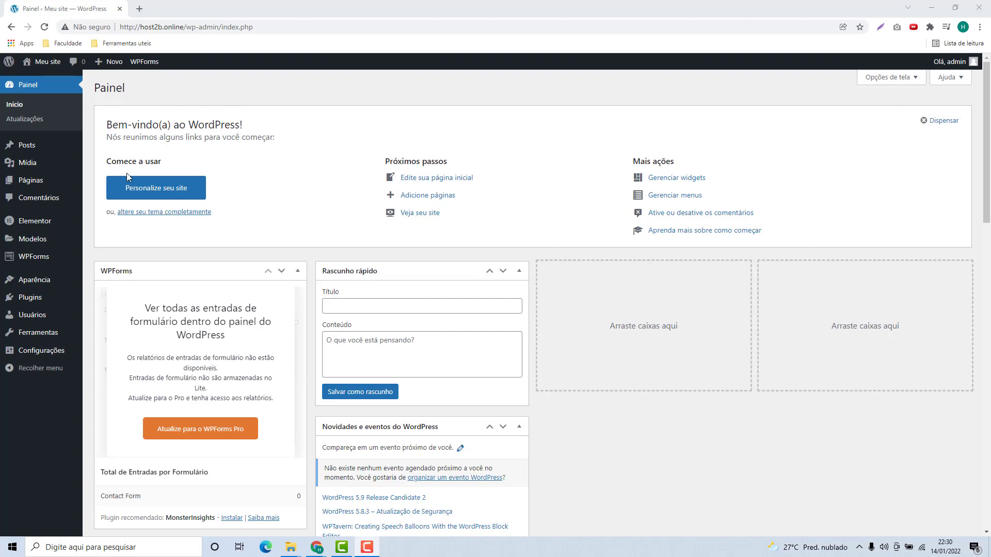
mouse_move(23, 279)
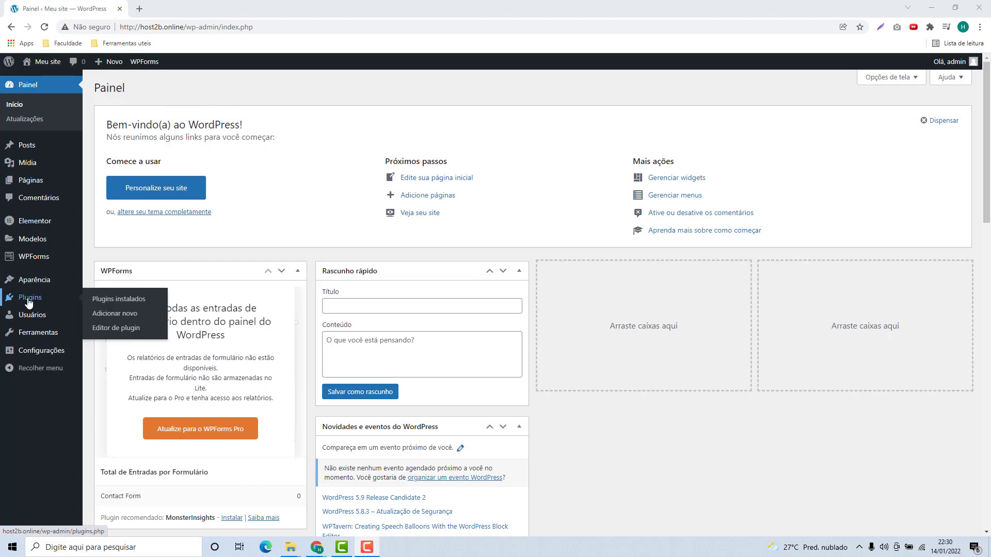
Search the plugin directory for 'all in one wp migration', then install and activate All-in-One WP Migration
left_click(27, 302)
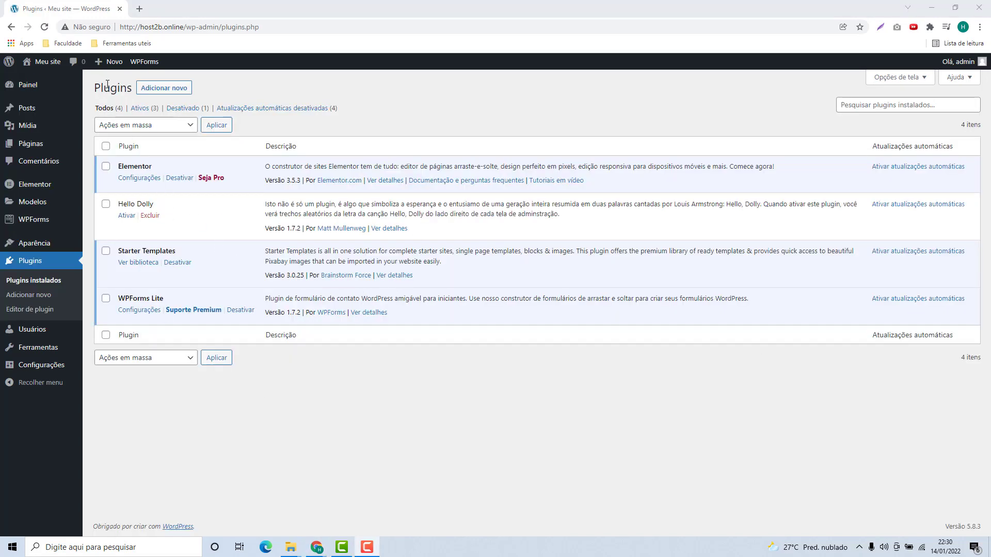
left_click(157, 91)
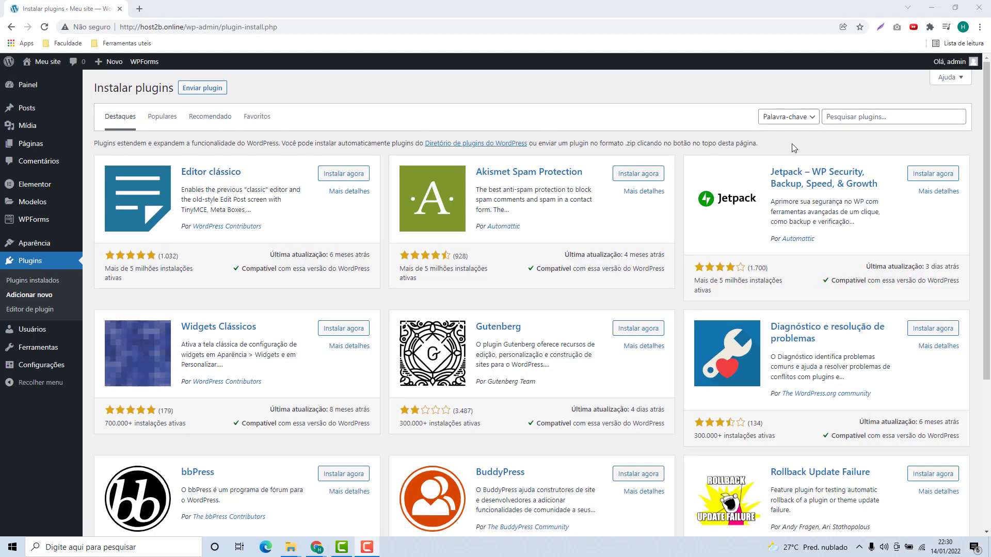
left_click(831, 117)
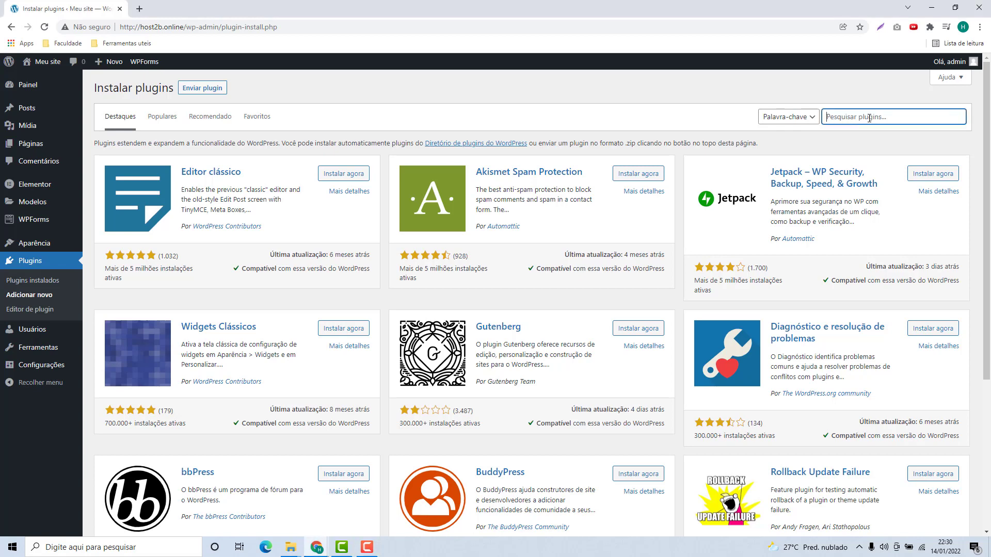
type("all in one wp migration")
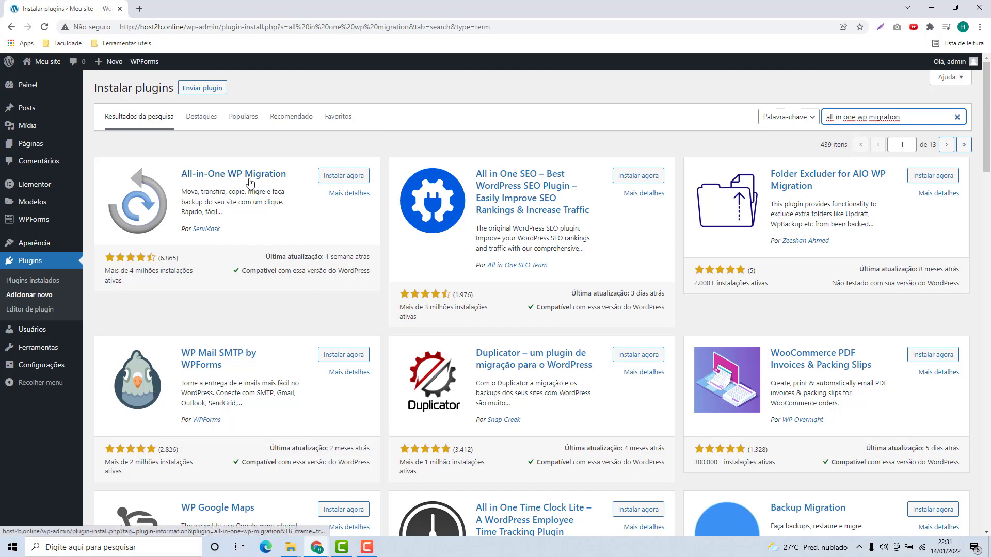
left_click(343, 177)
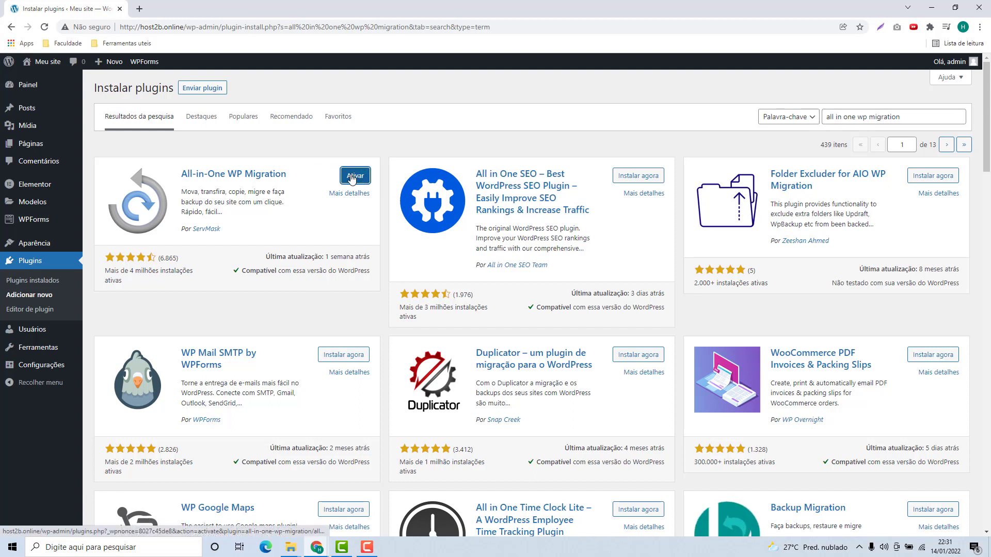
left_click(354, 180)
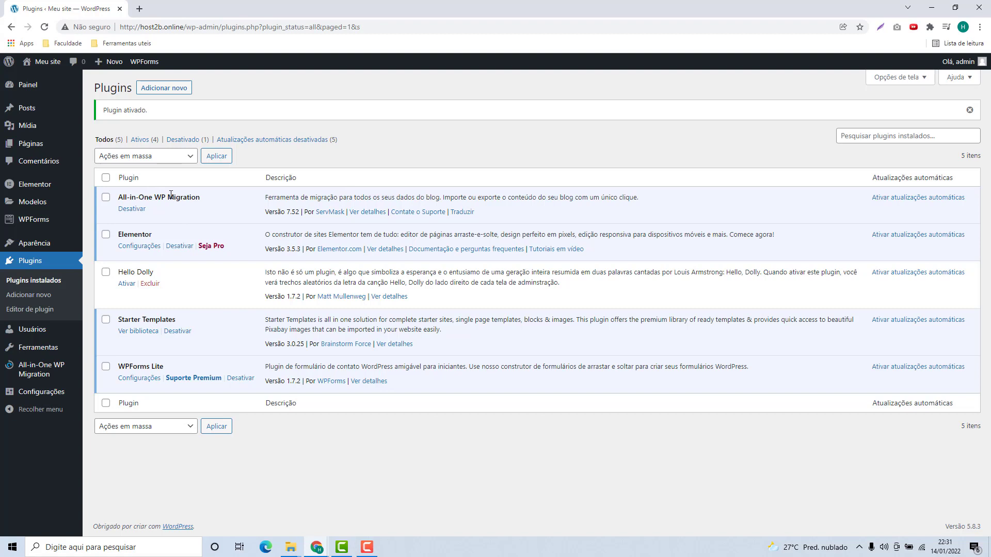
On All-in-One WP Migration's Exportar page, export the site to ARQUIVO, producing a 155 MB backup
mouse_move(42, 373)
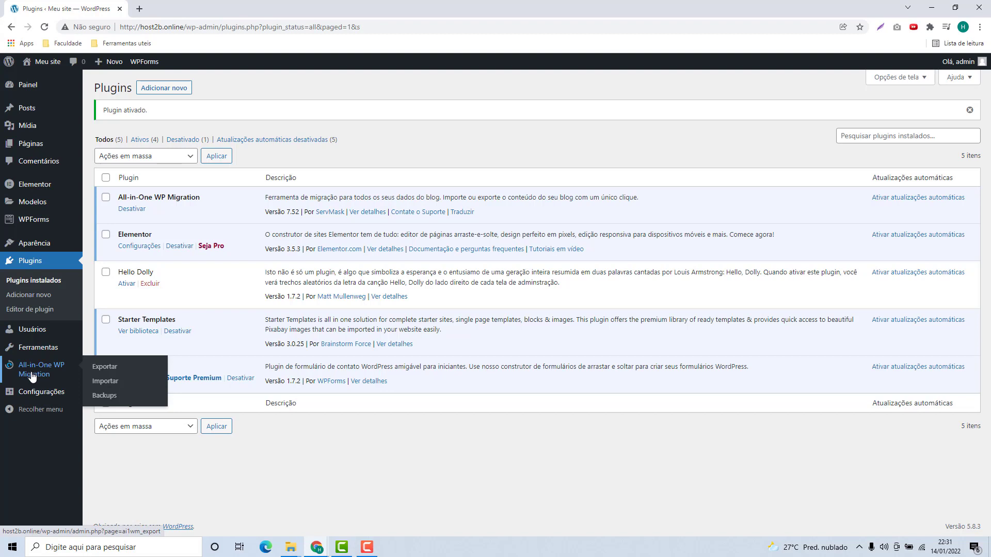
left_click(103, 368)
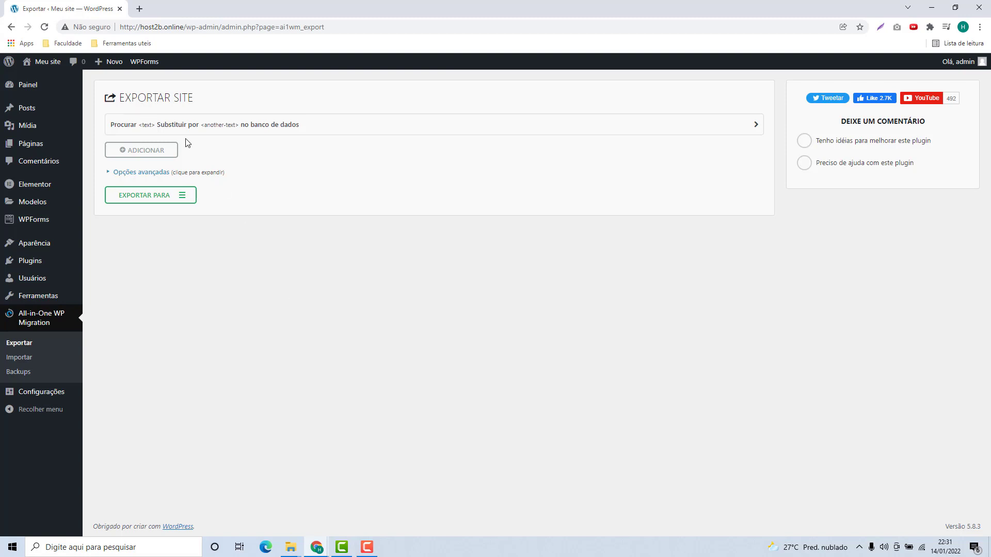
left_click_drag(119, 97, 194, 97)
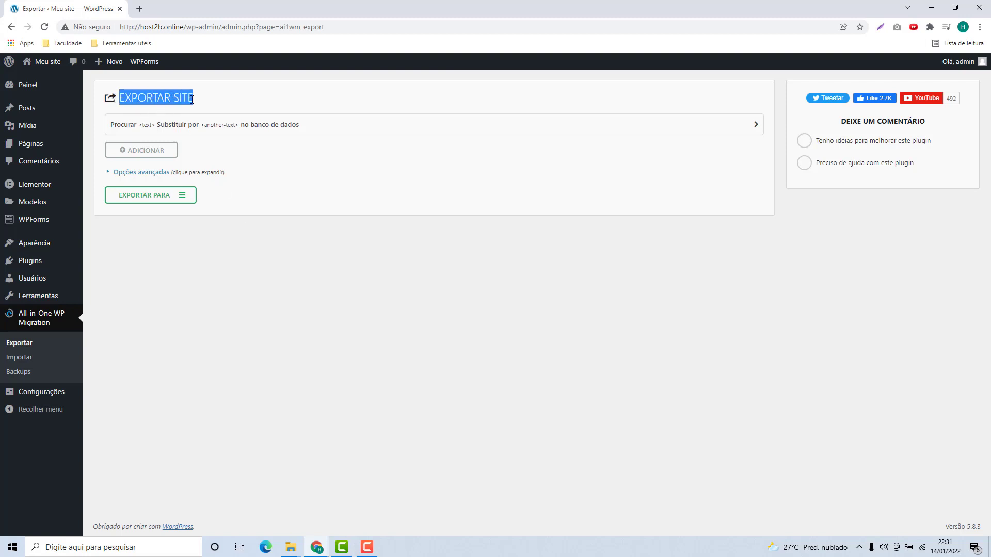
left_click(147, 198)
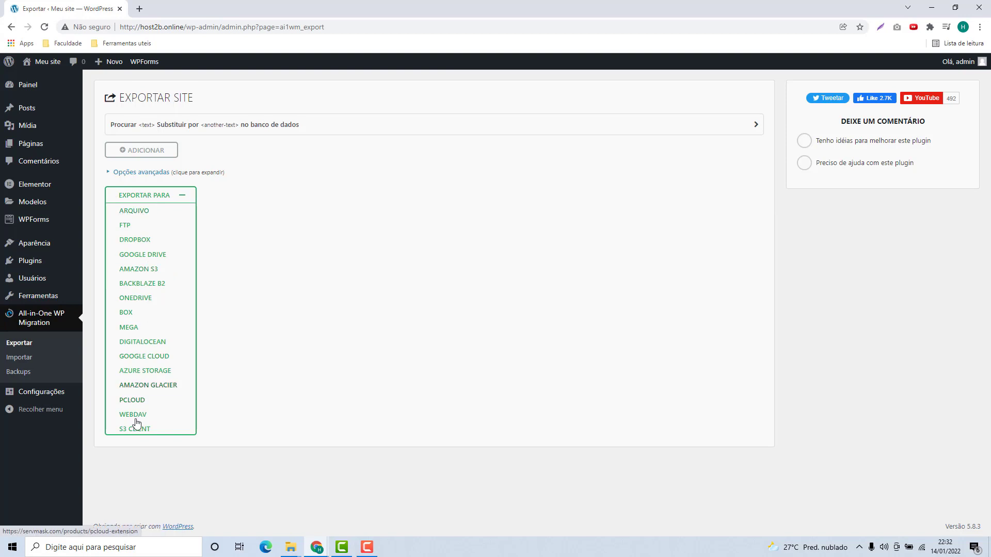
left_click(129, 211)
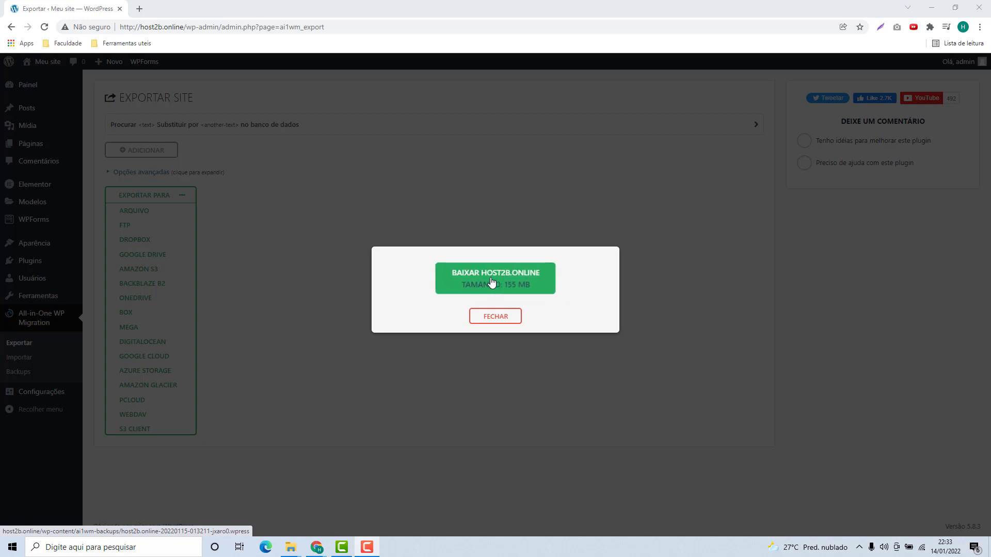
Download the host2b.online .wpress backup with BAIXAR HOST2B.ONLINE
left_click(492, 281)
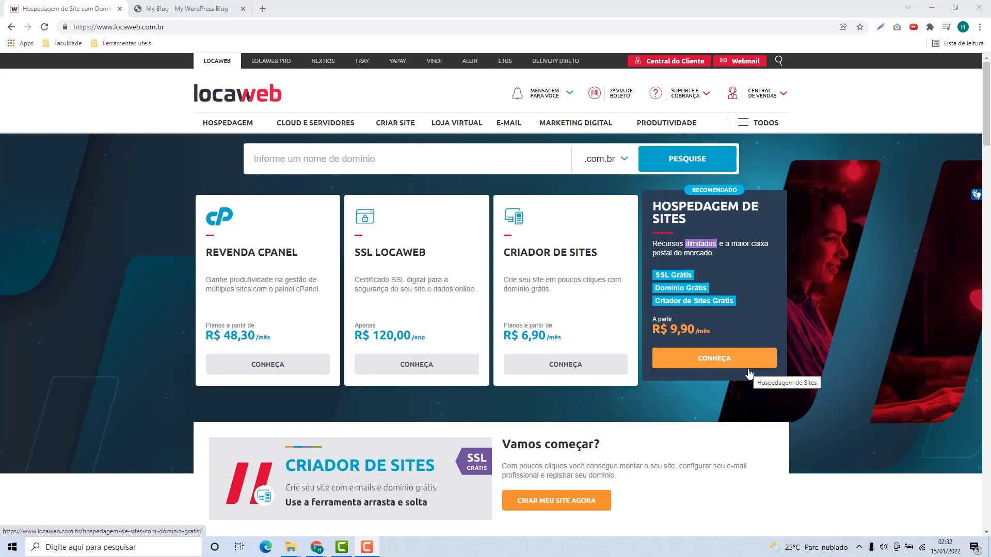
Scroll the host2b.space 'My Blog' Hello world page, then go to its wp-admin Painel
left_click(178, 10)
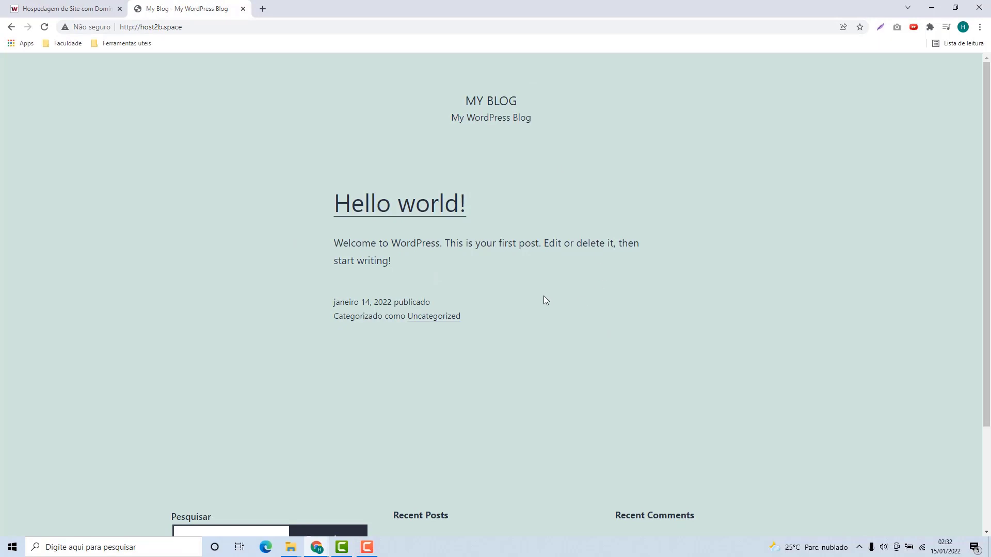
scroll(544, 298, "down", 3)
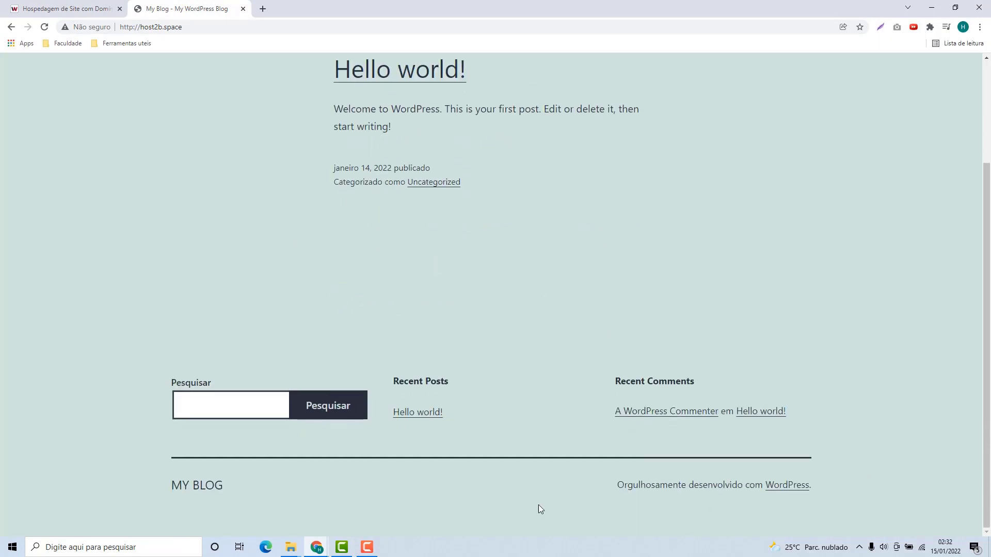
scroll(452, 479, "up", 3)
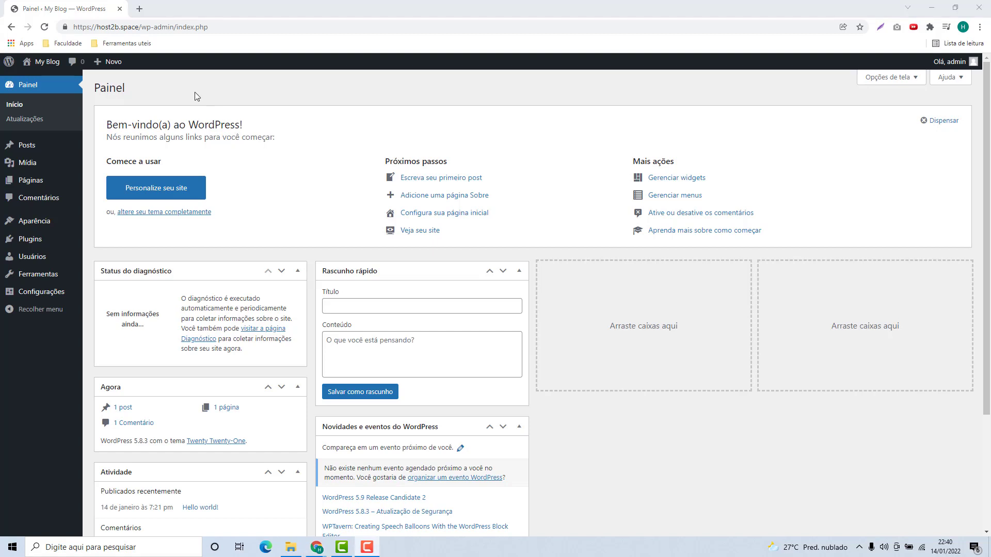
On host2b.space, search 'all in one wp migration', then install and activate All-in-One WP Migration 7.52
left_click(23, 245)
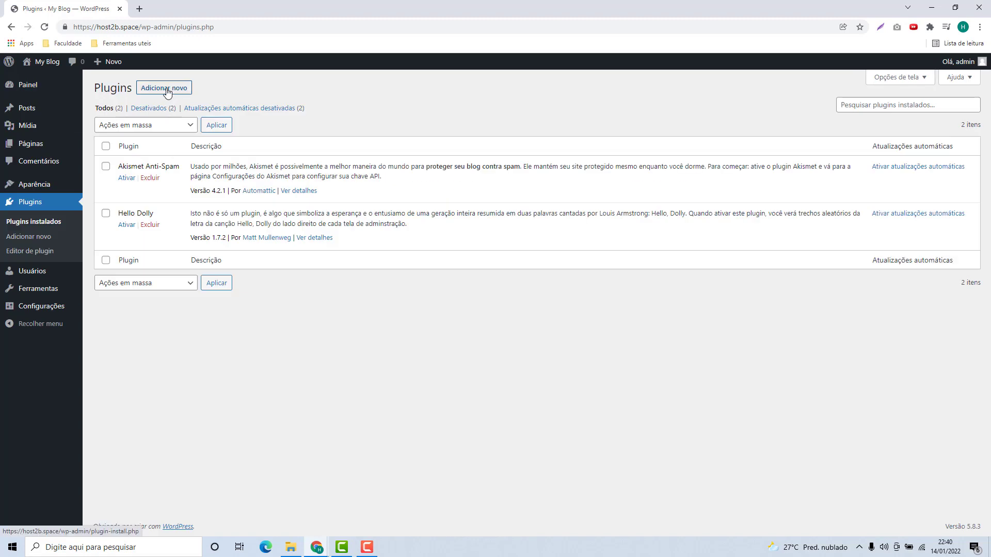
left_click(167, 89)
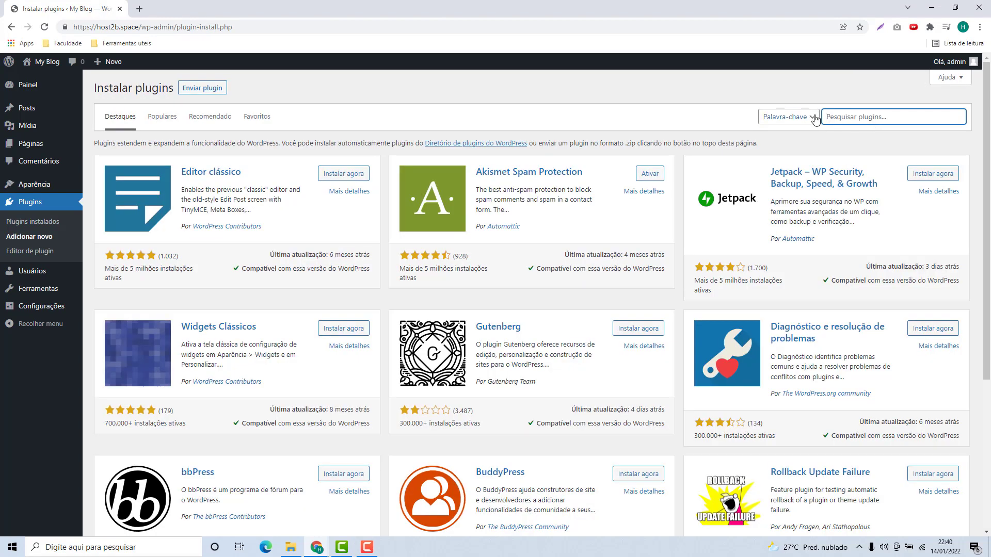
type("all in one wp migration")
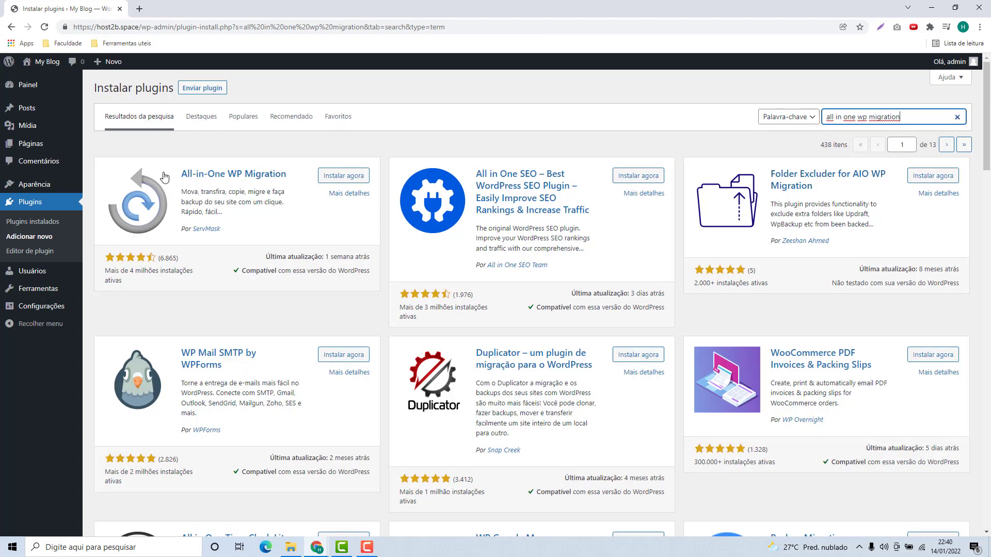
left_click(330, 176)
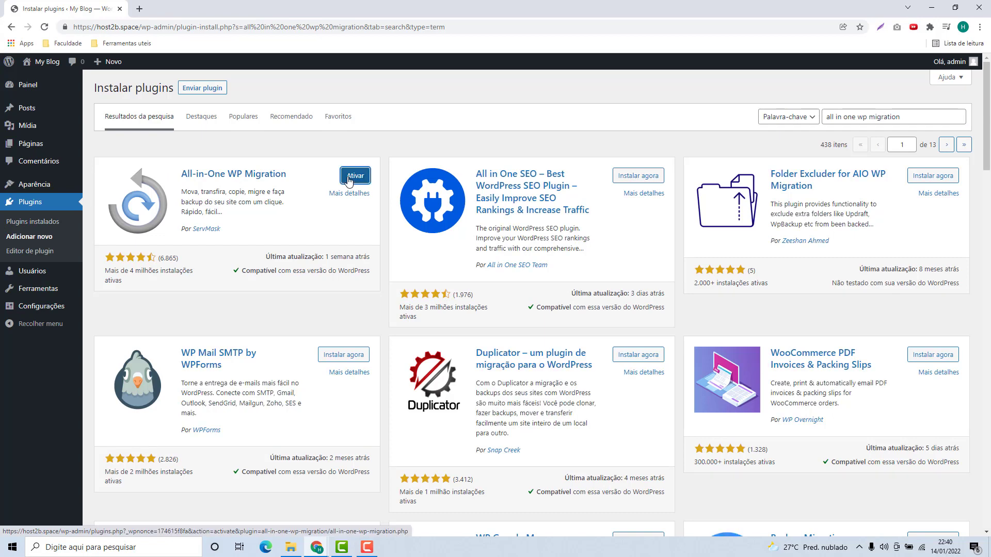
left_click(349, 178)
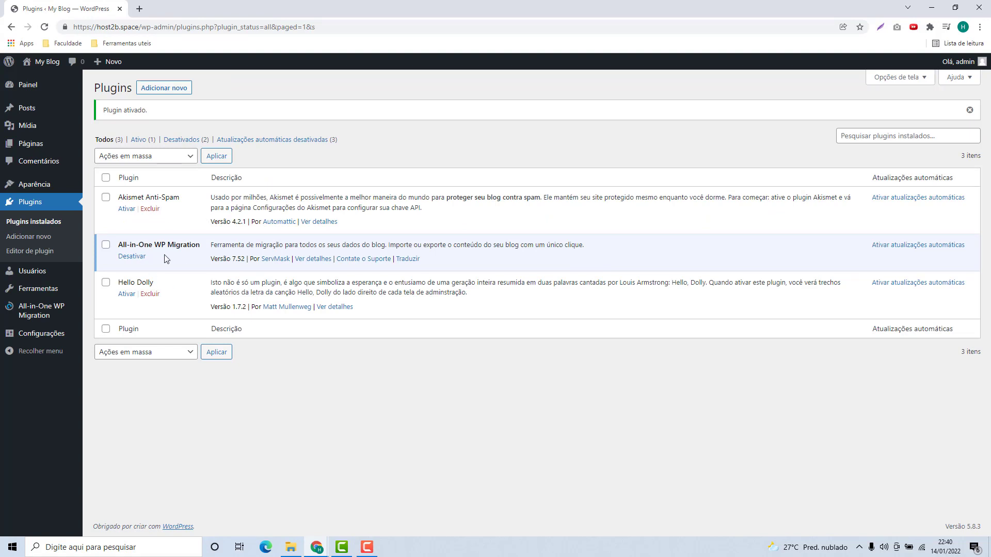
mouse_move(28, 314)
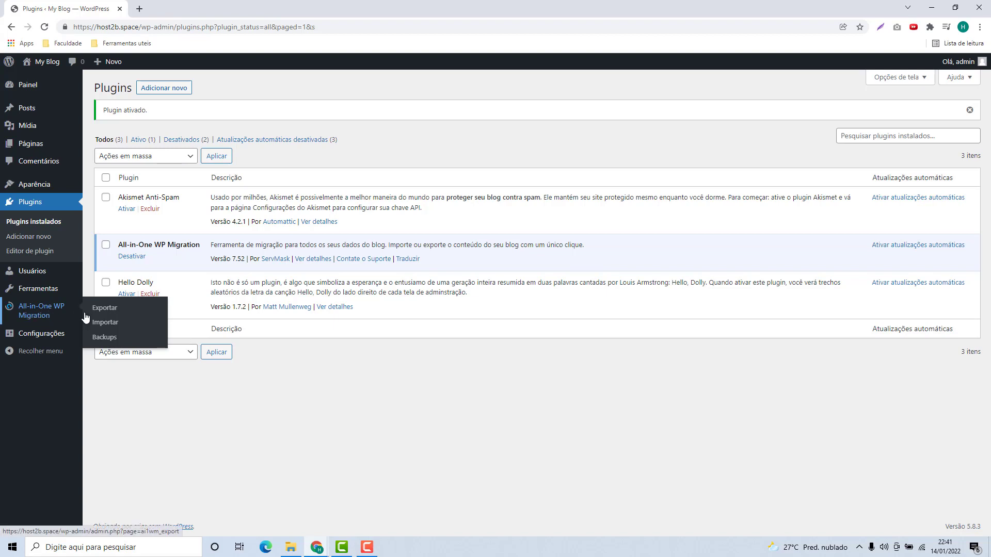
Open All-in-One WP Migration's Importar page and highlight the 128 MB maximum upload size
left_click(110, 327)
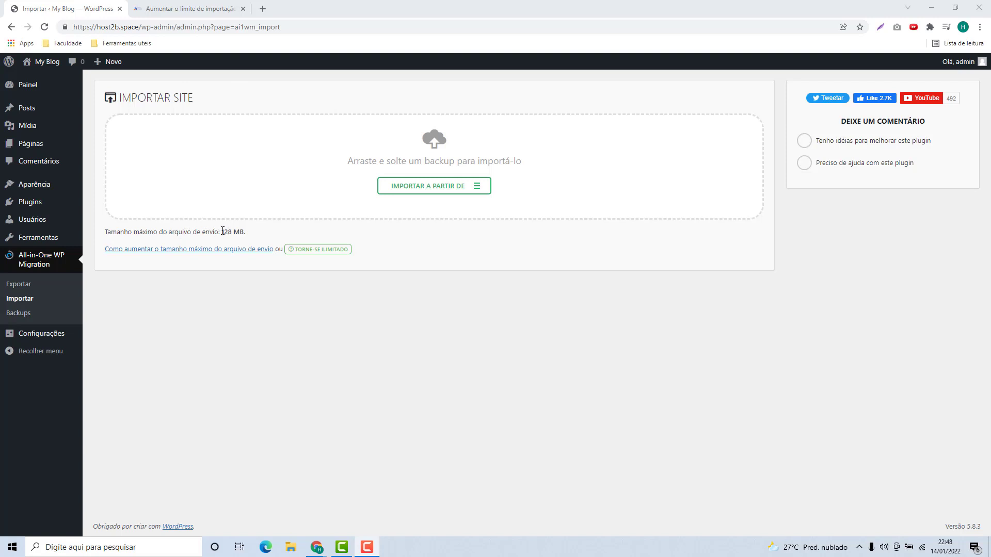
left_click_drag(222, 232, 232, 232)
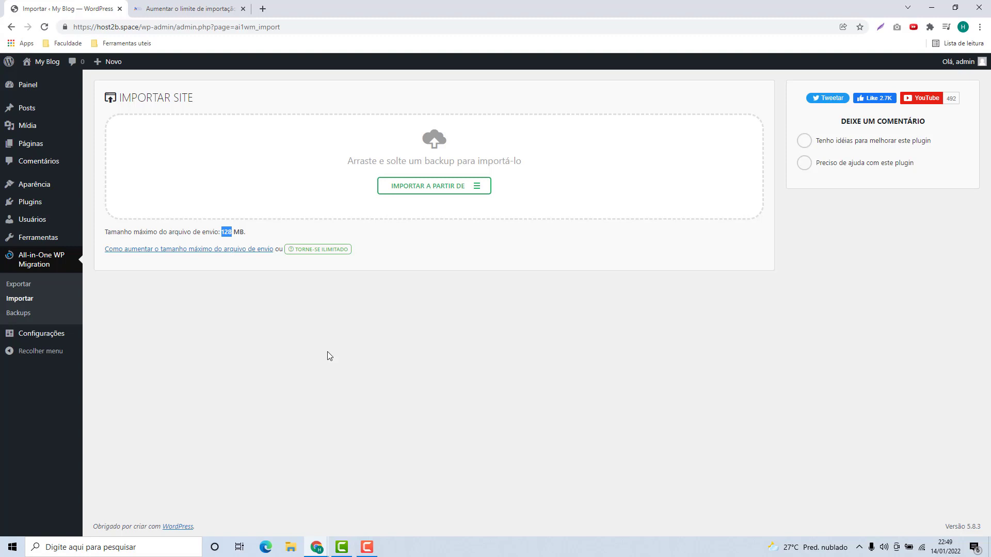
double_click(227, 234)
From the host2b.net article, download the All In One WP Migration Extension zip and open it
left_click(227, 235)
left_click(186, 10)
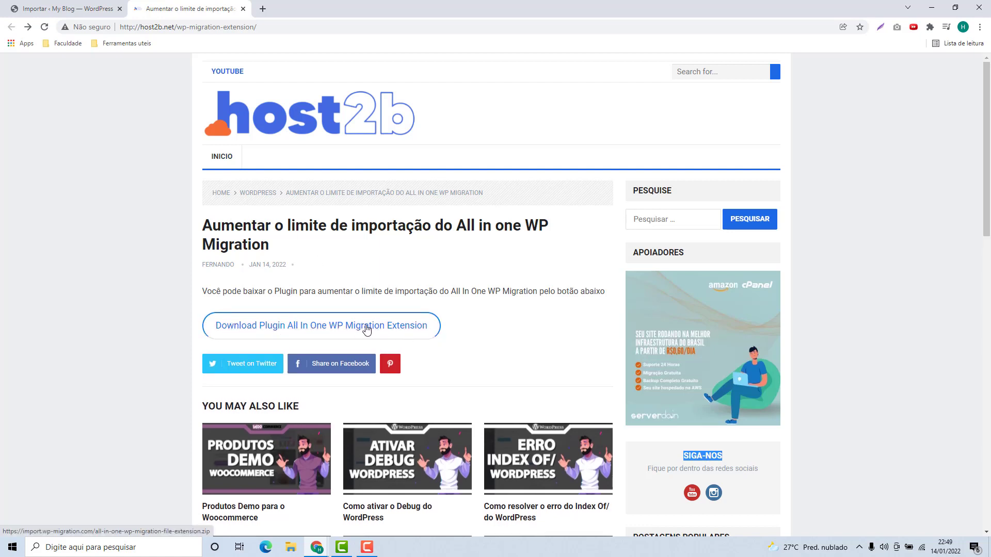
left_click(320, 332)
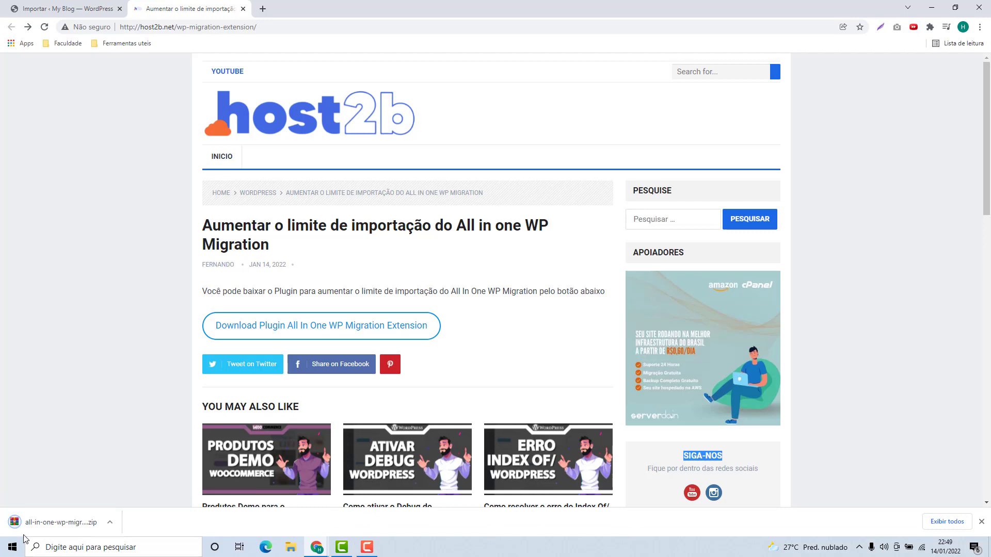
left_click(48, 527)
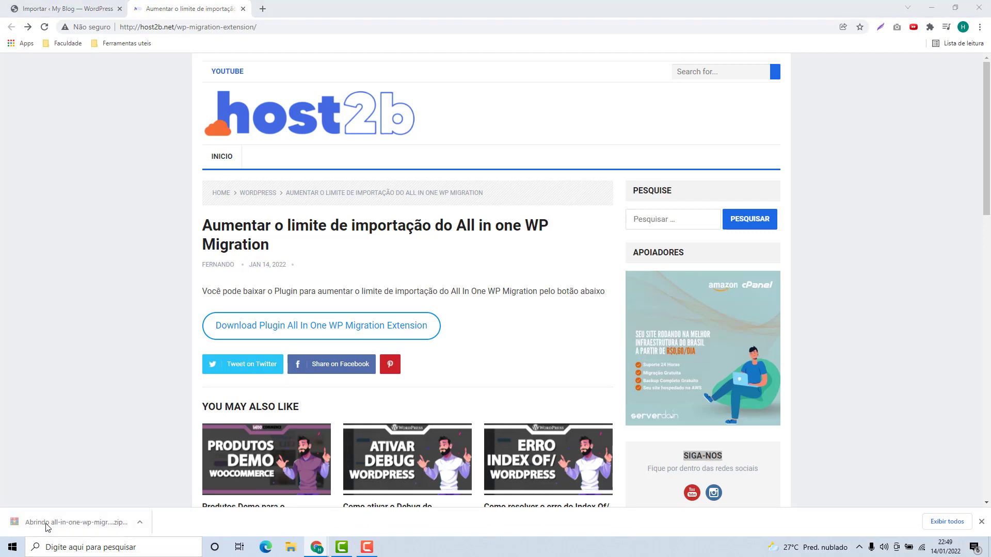
Look inside the extension zip's plugin folder in WinRAR, dismiss the licence reminder, and close the window
left_click(480, 178)
double_click(480, 178)
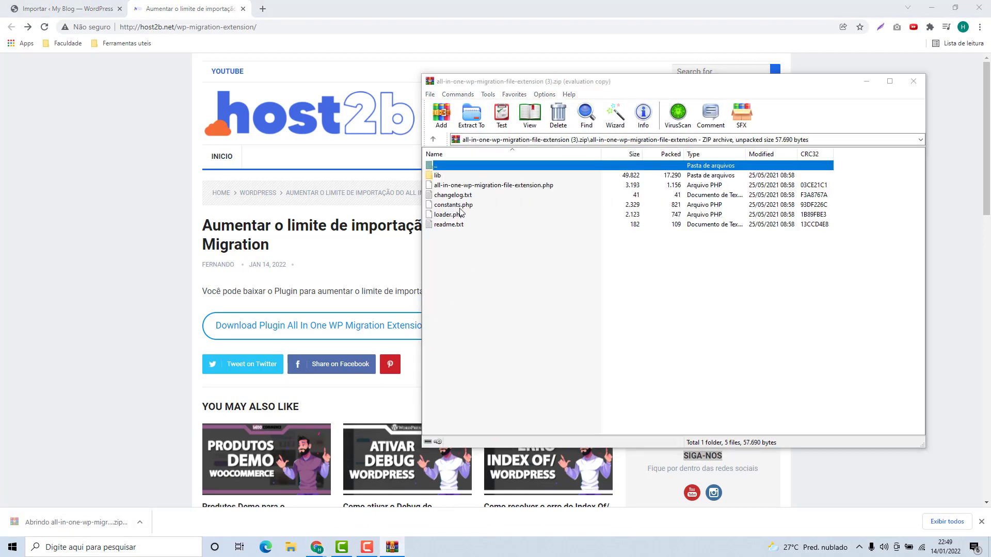
key("Escape")
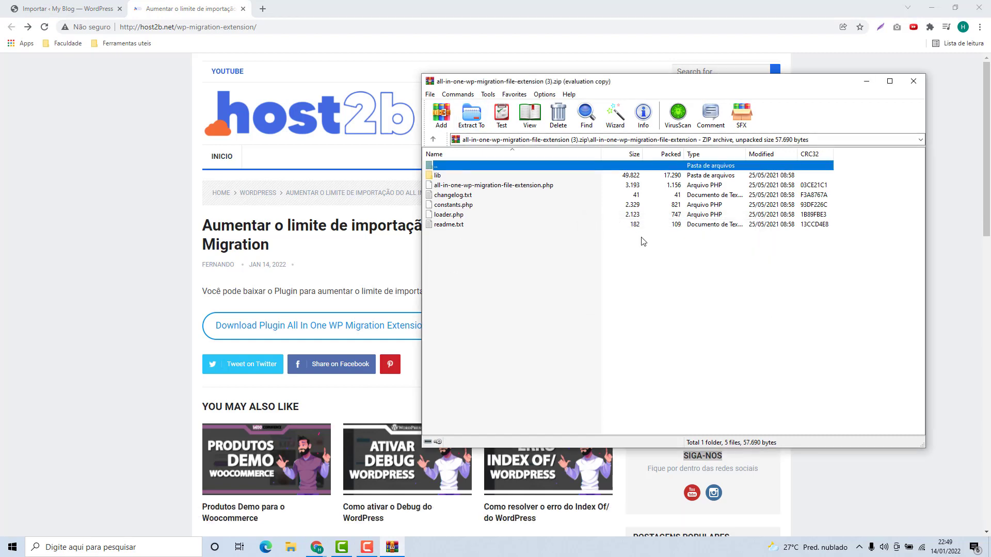
left_click(911, 82)
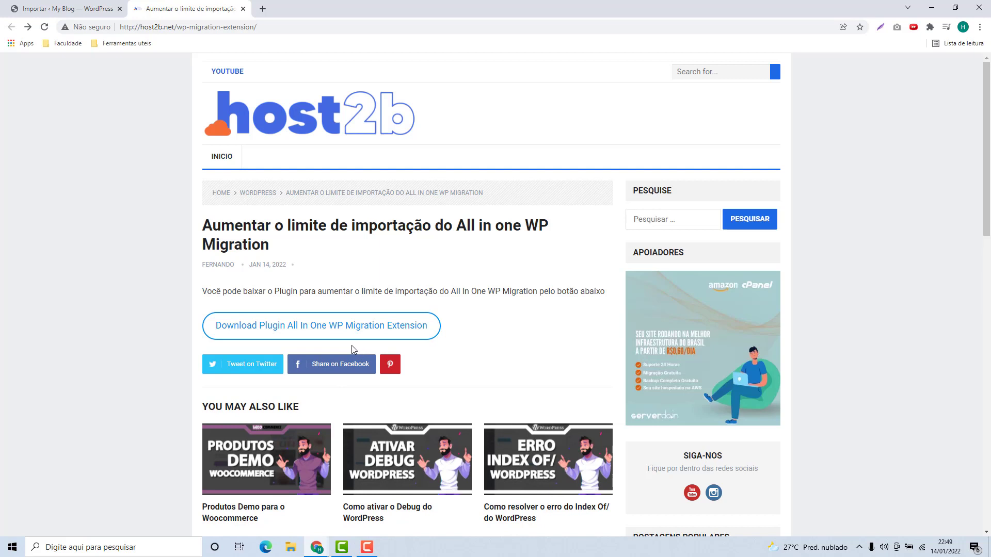
Upload all-in-one-wp-migration-file-extension (3).zip via Plugins > Adicionar novo > Enviar plugin and install it
left_click(59, 9)
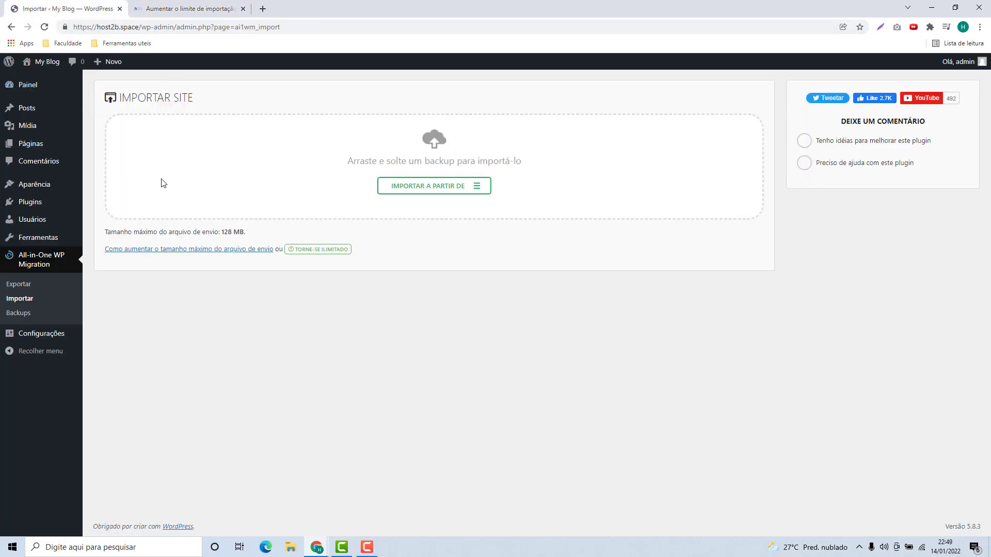
left_click(182, 6)
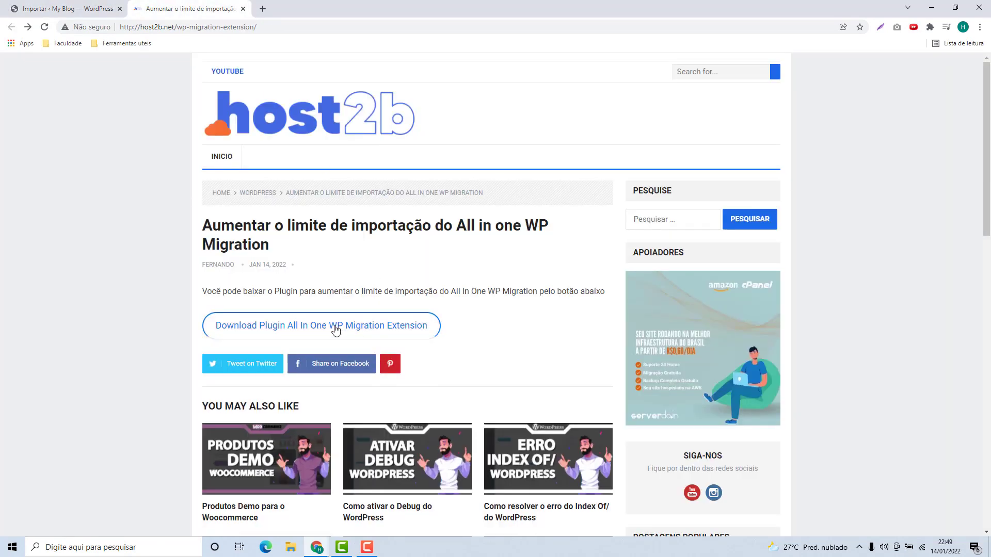
left_click(73, 8)
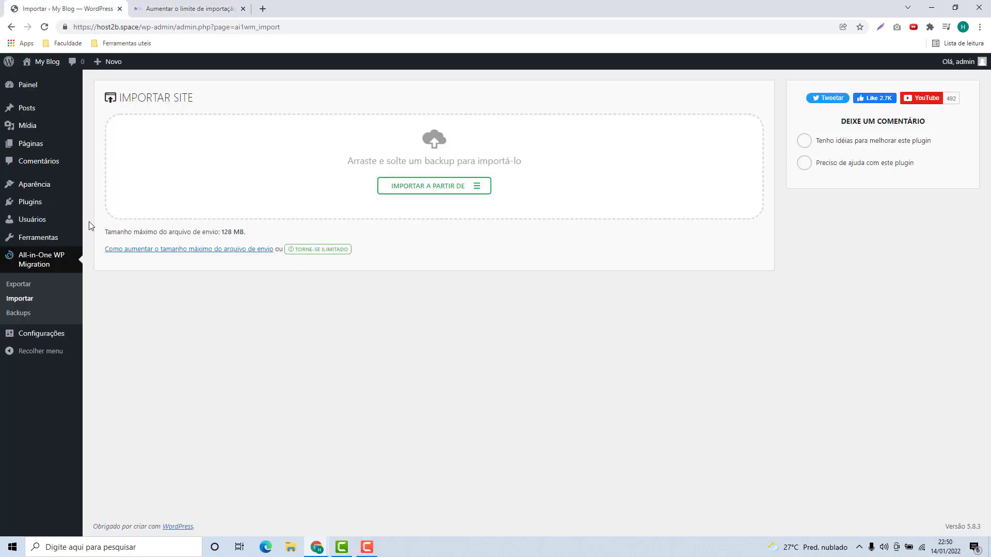
mouse_move(35, 206)
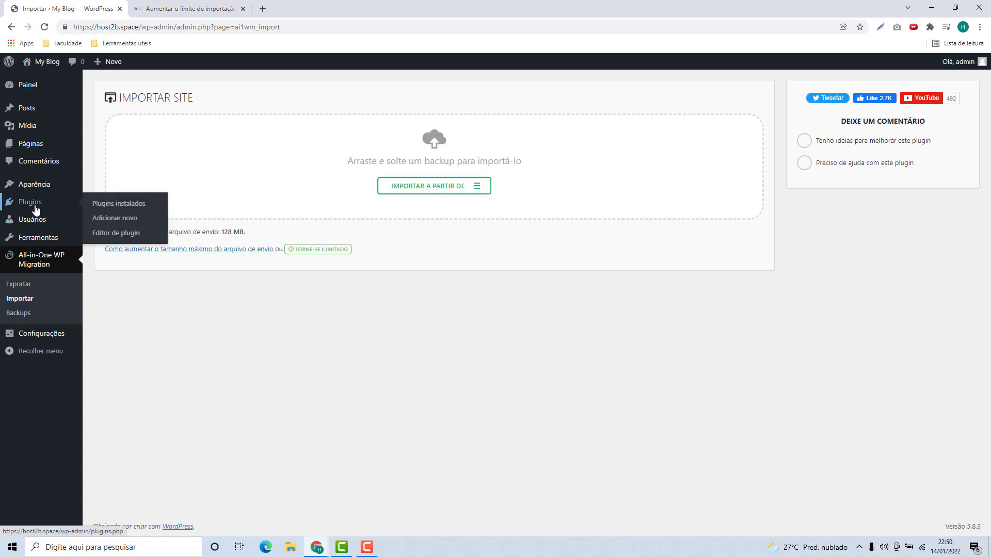
left_click(35, 207)
left_click(165, 90)
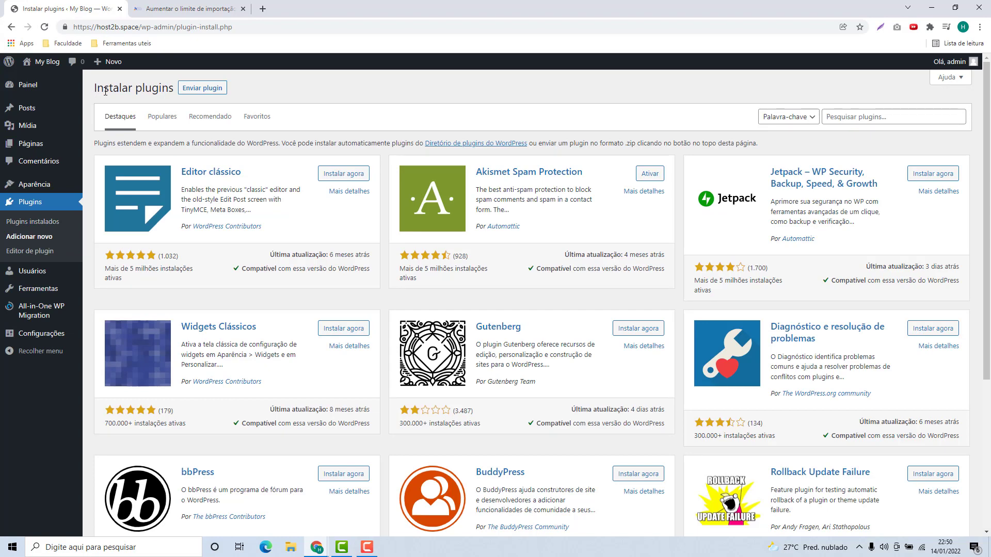
left_click(203, 92)
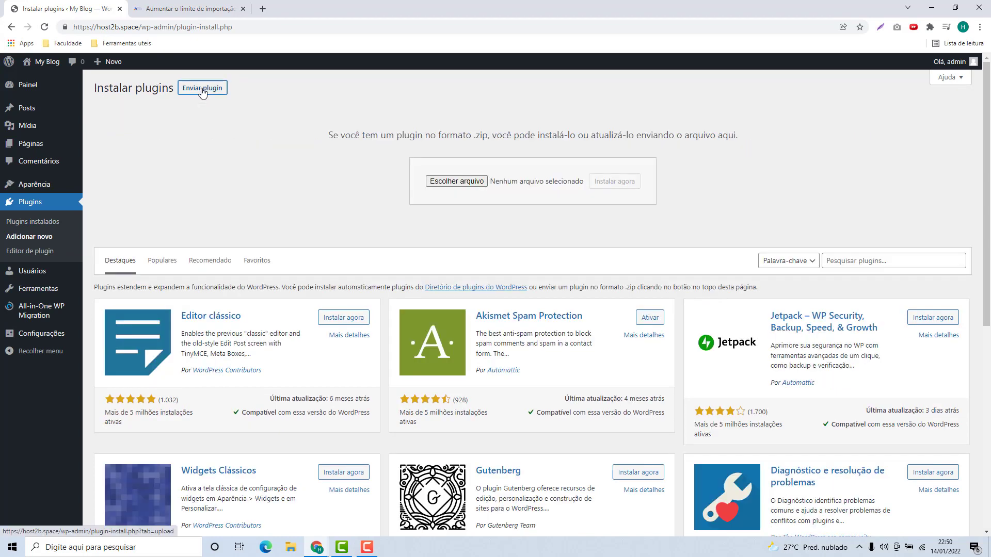
left_click(454, 181)
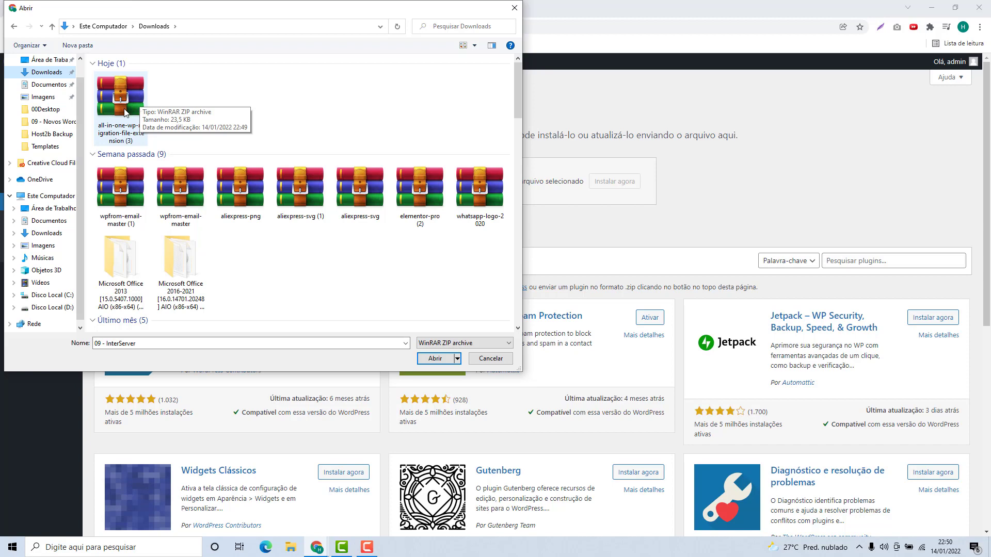
double_click(116, 97)
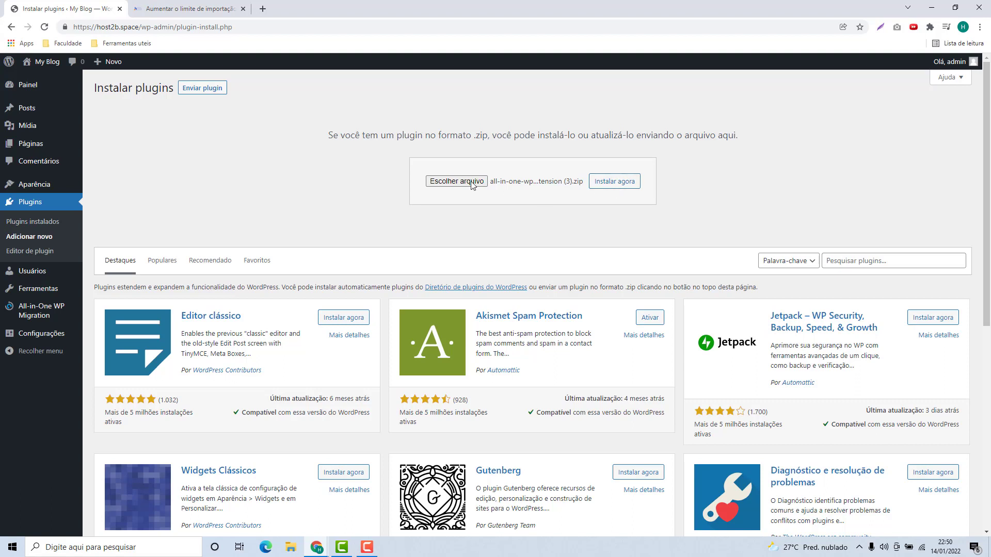
left_click(616, 188)
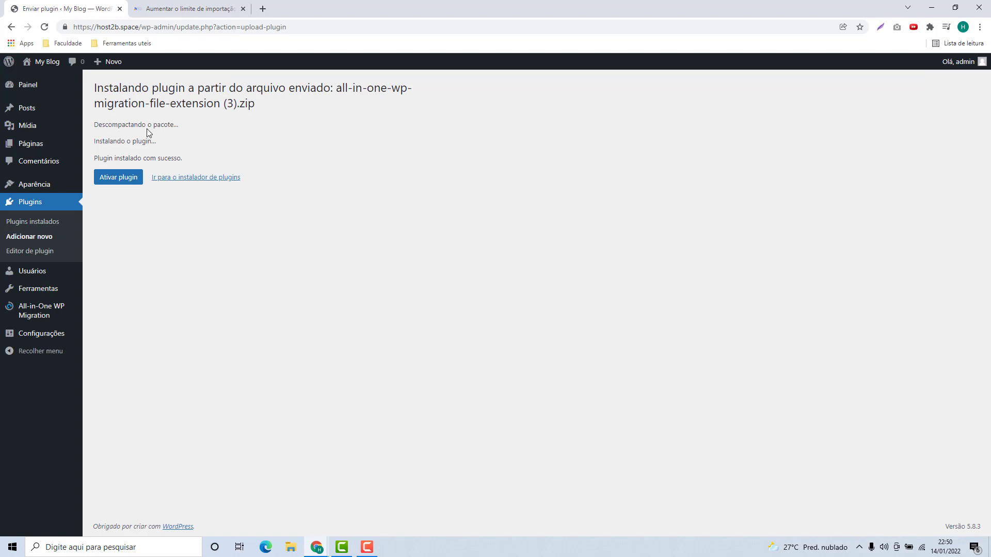
Activate the File Extension plugin and go back to the All-in-One WP Migration import page
left_click(118, 182)
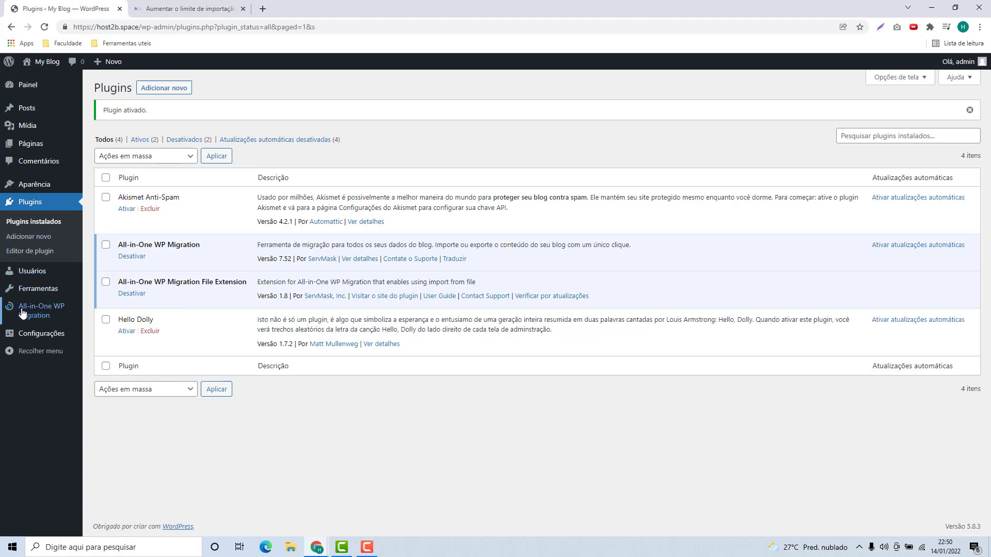
mouse_move(26, 309)
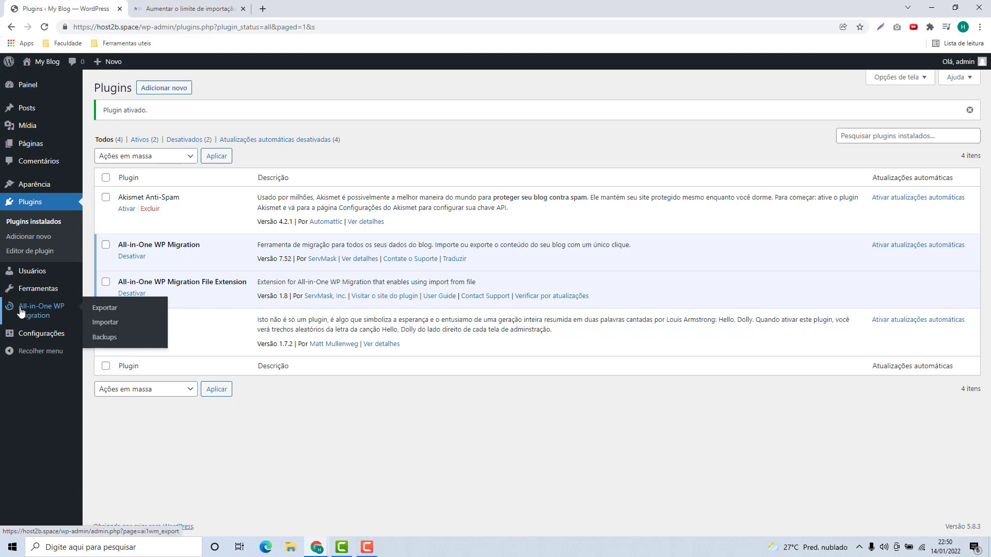
left_click(102, 326)
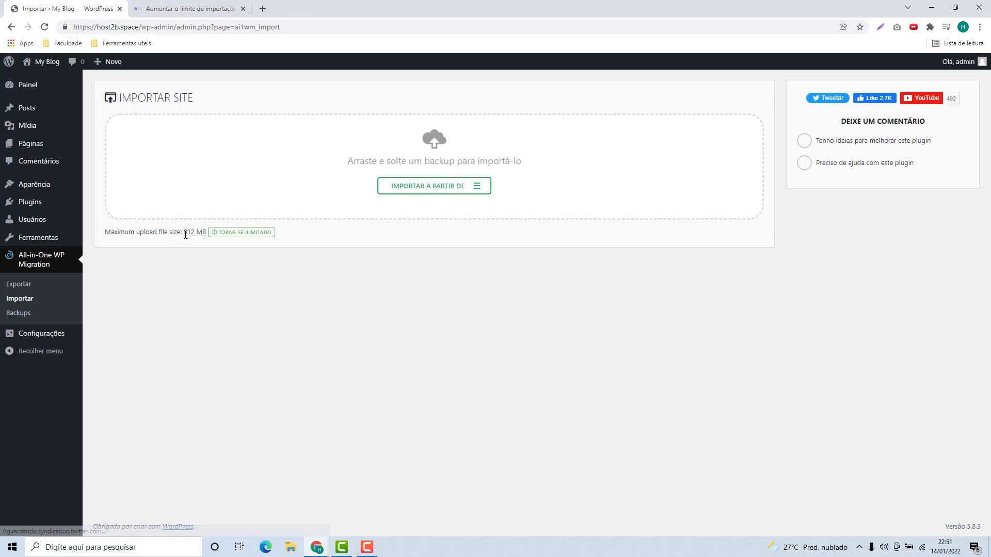
Close the host2b article tab and import the host2b.online .wpress backup from the Desktop
left_click(242, 9)
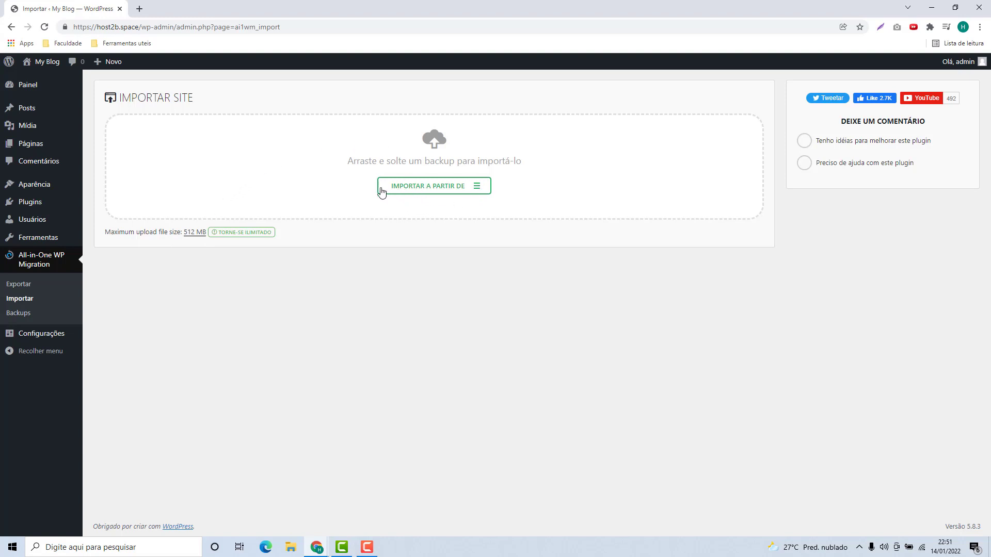
left_click(425, 189)
left_click(416, 207)
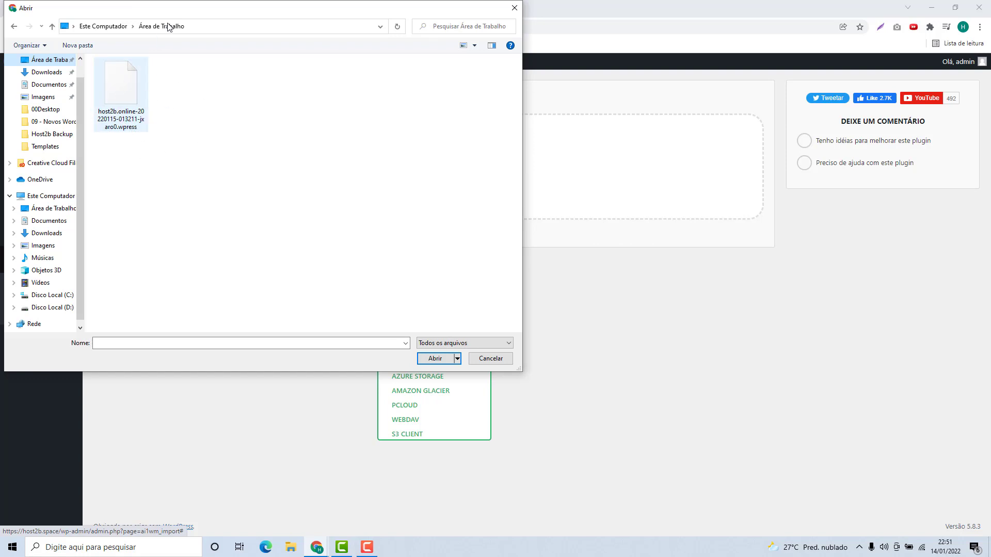
double_click(121, 97)
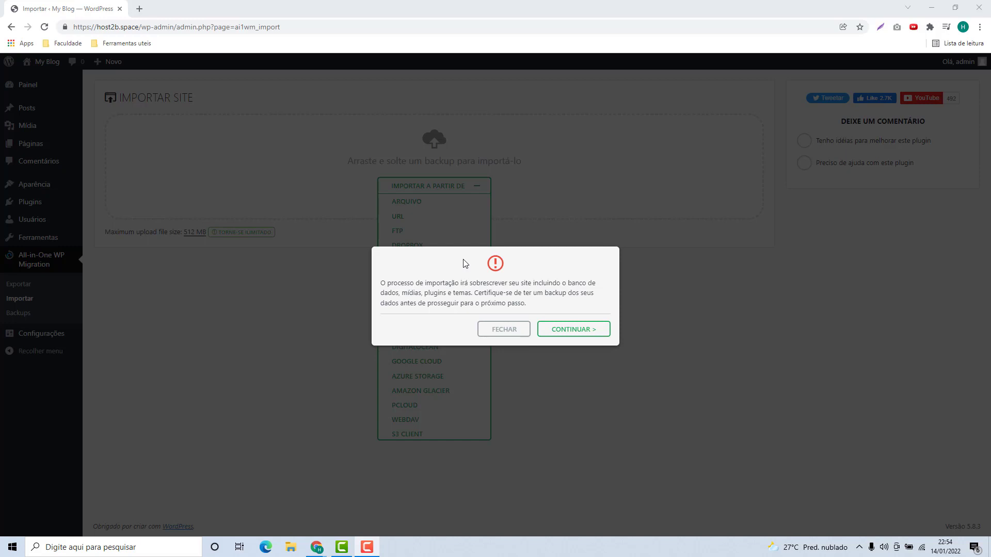
Confirm the overwrite with CONTINUAR, then dismiss the import success message with FINALIZAR
left_click(564, 331)
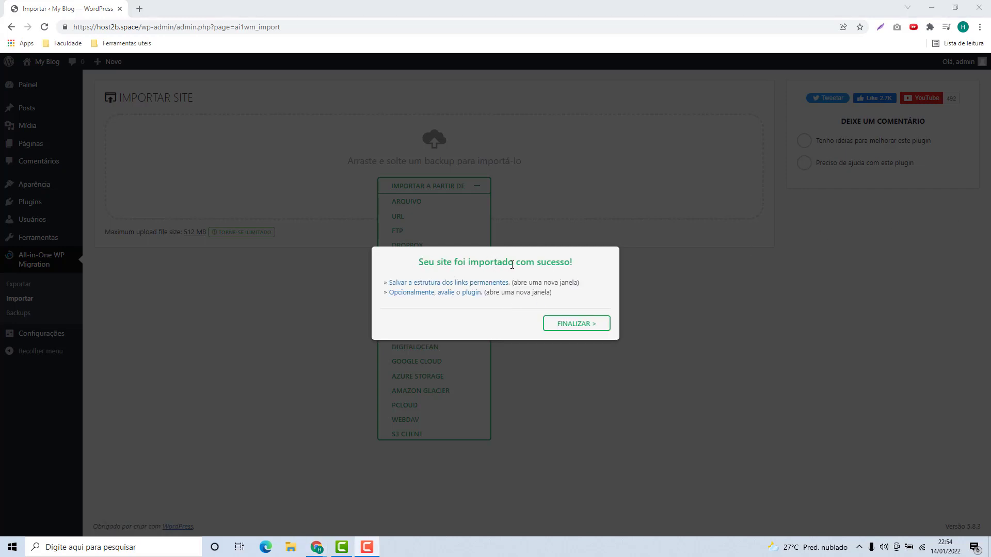
left_click(568, 325)
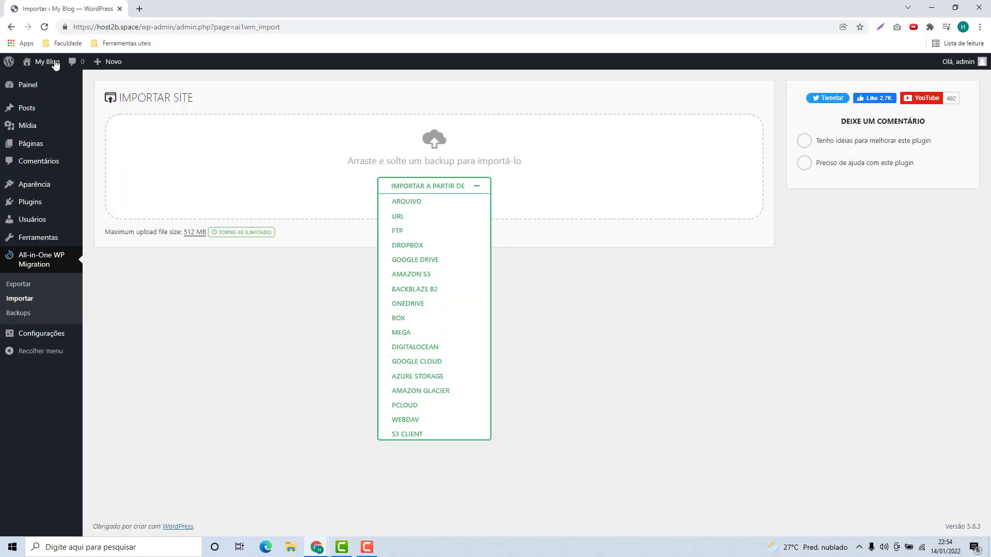
Load the host2b.space homepage and scroll through its Outdoor Adventure sections
left_click(45, 29)
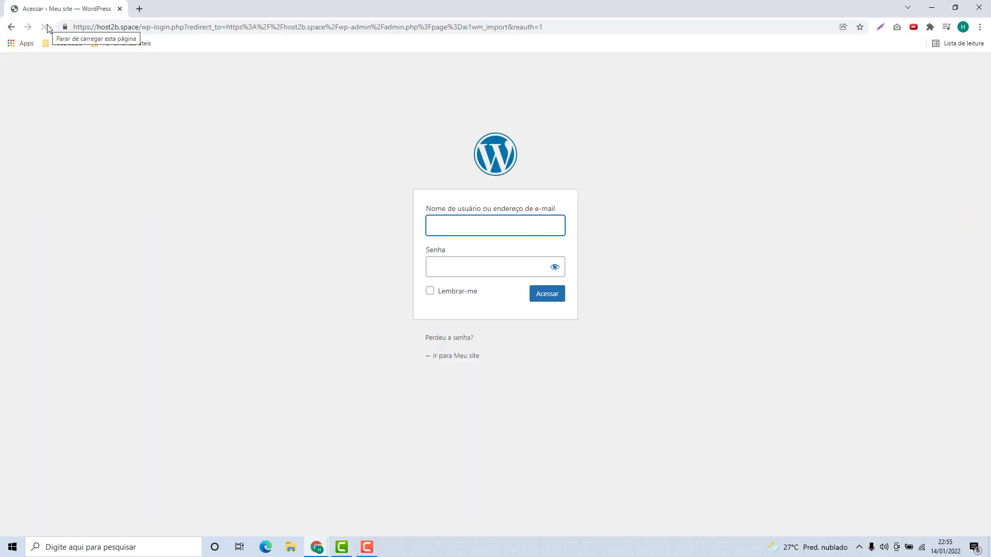
left_click_drag(138, 27, 604, 39)
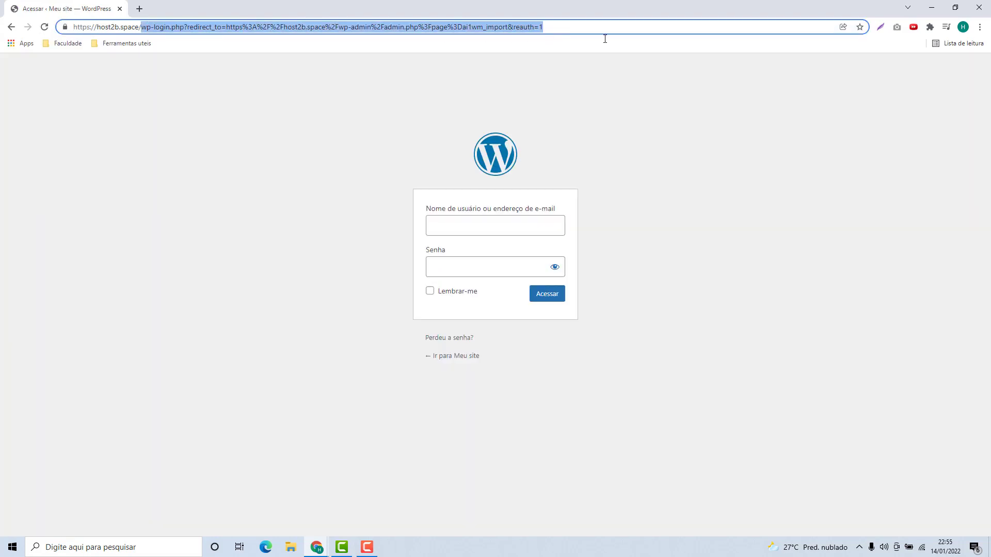
key("BackSpace")
key("Return")
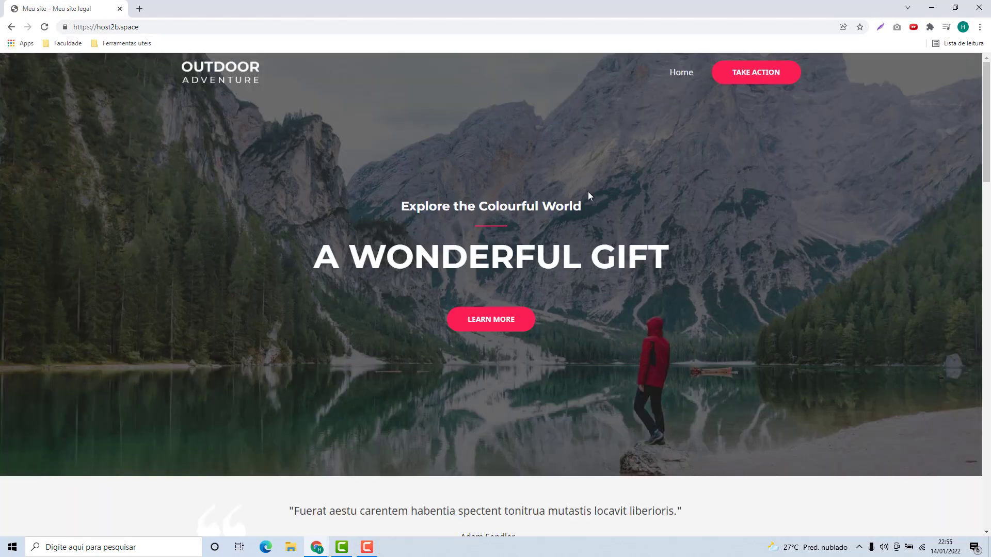
scroll(374, 281, "down", 15)
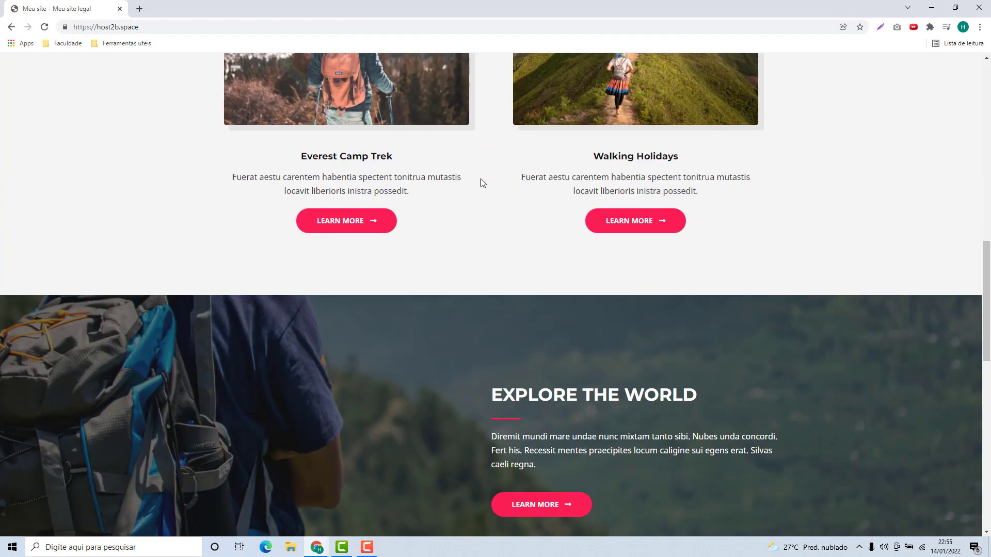
scroll(481, 180, "down", 5)
scroll(485, 212, "up", 10)
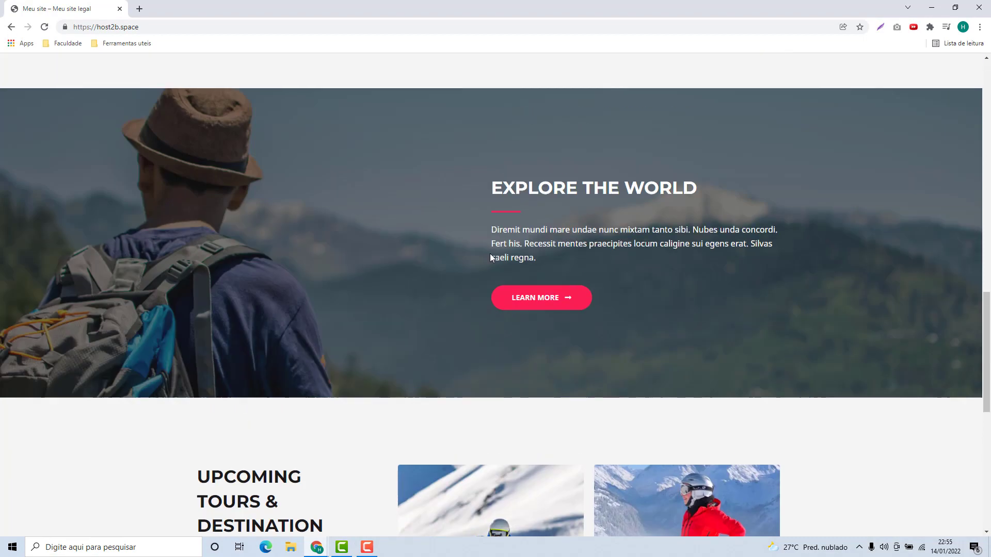
scroll(491, 253, "up", 8)
left_click(216, 31)
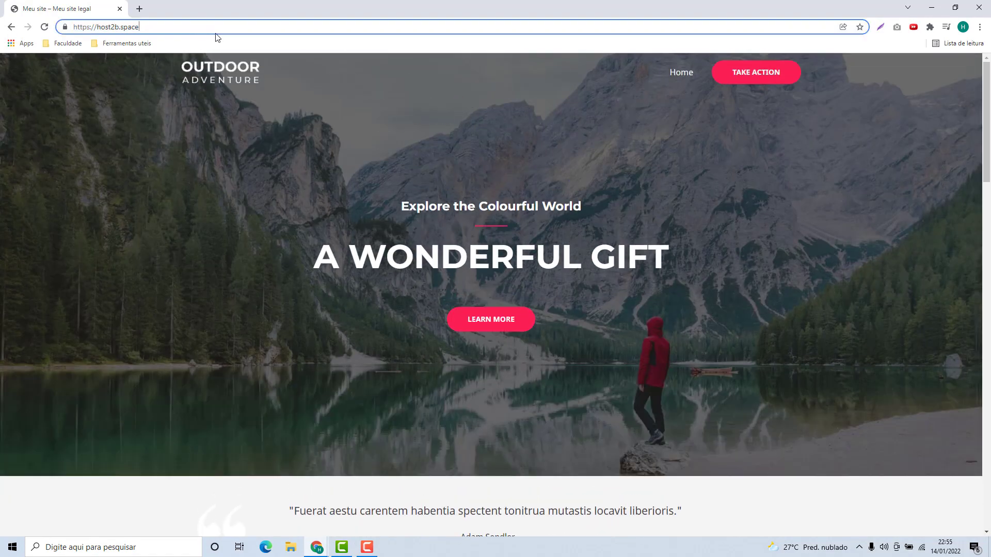
Log in at host2b.space/wp-admin with the admin credentials and view the seven installed plugins
type("/wp-admin")
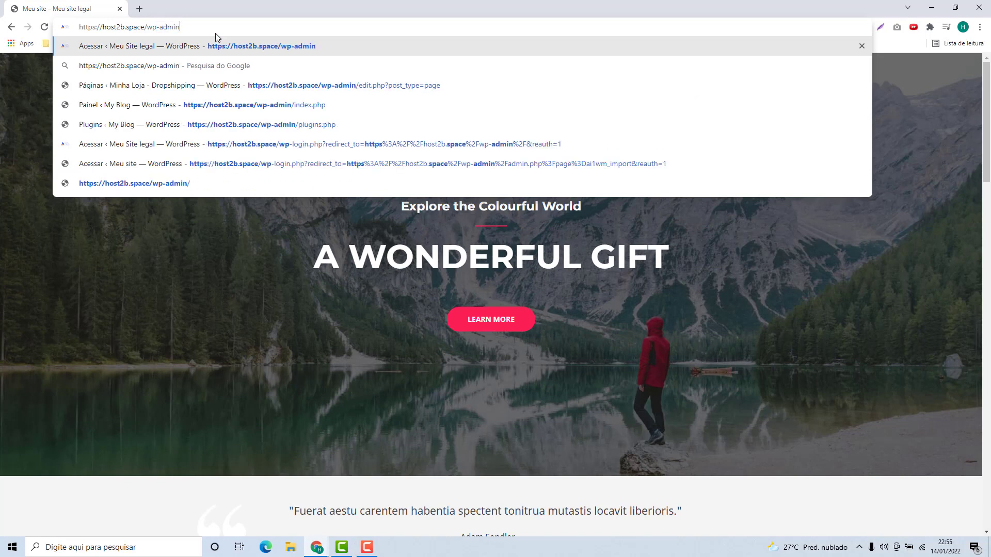
key("Return")
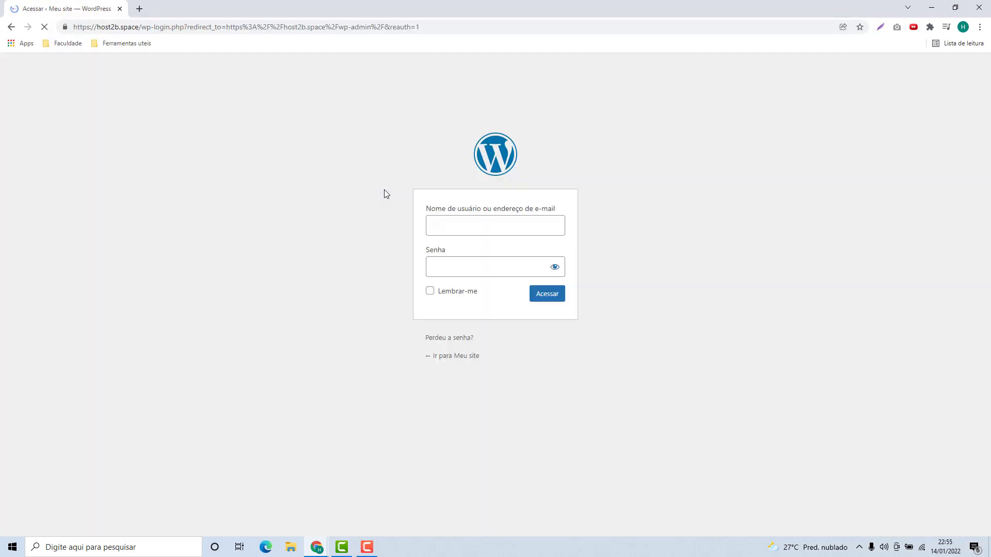
left_click(453, 226)
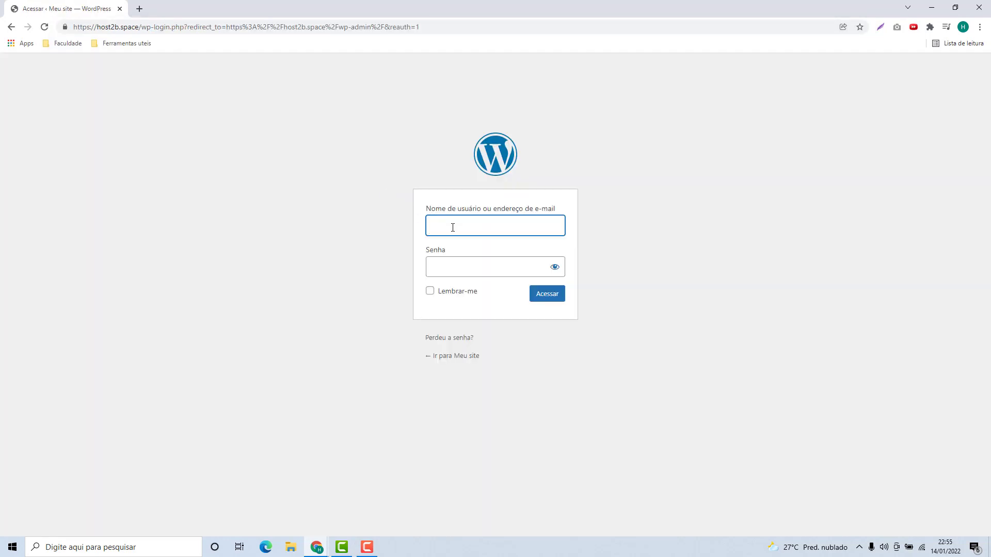
type("admin")
left_click(462, 274)
type("••••••")
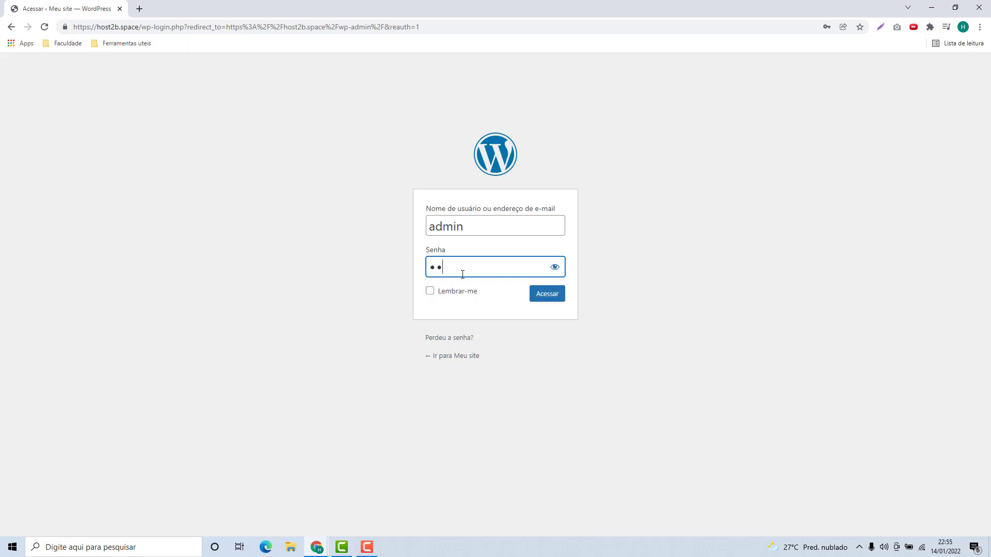
type("••")
key("Return")
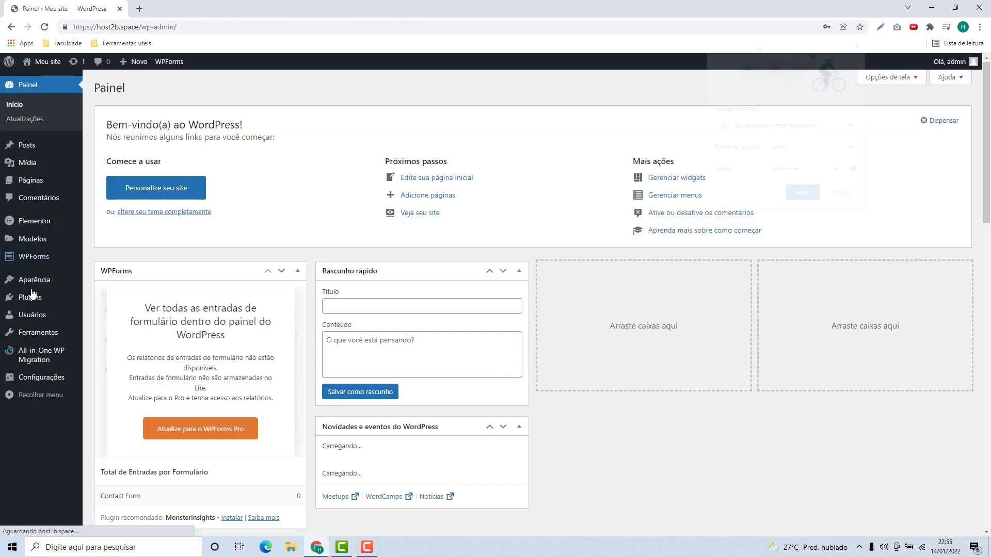
left_click(26, 302)
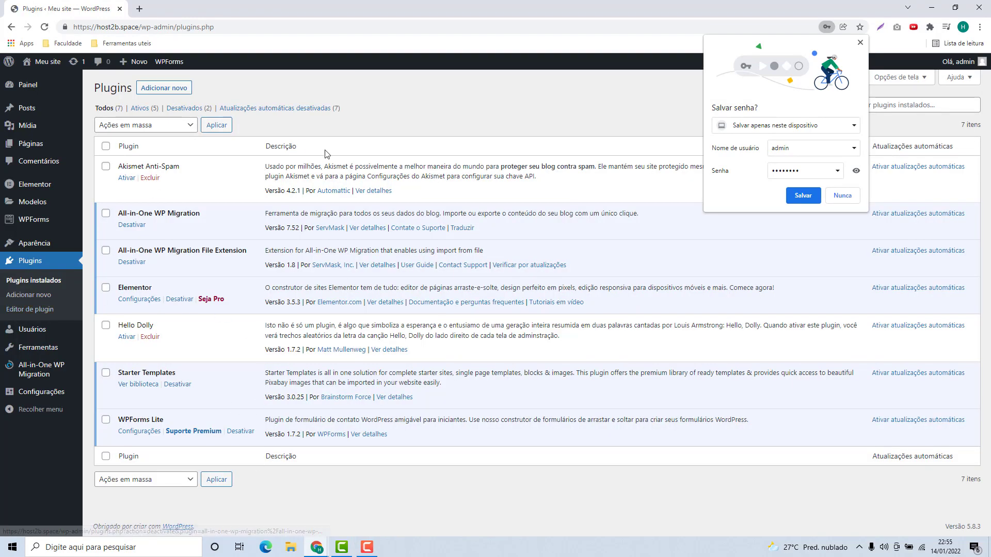
left_click(861, 43)
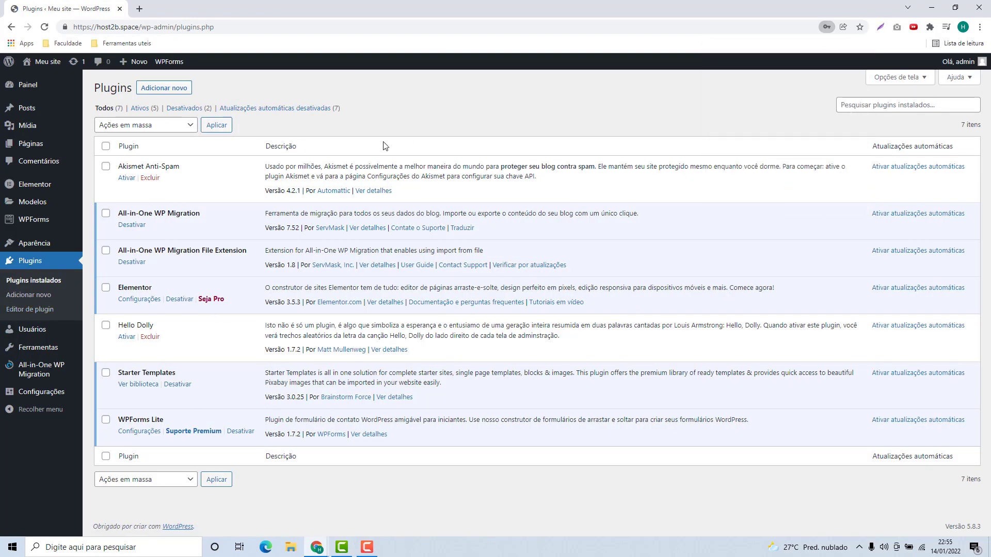